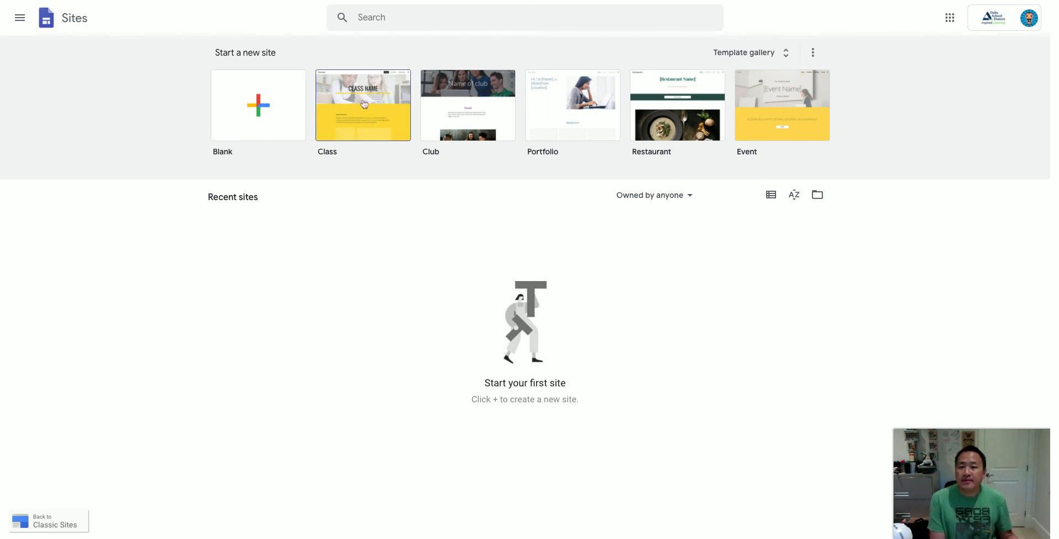
Step: Browse the template gallery and create a new site from the Club template under Education
click(764, 57)
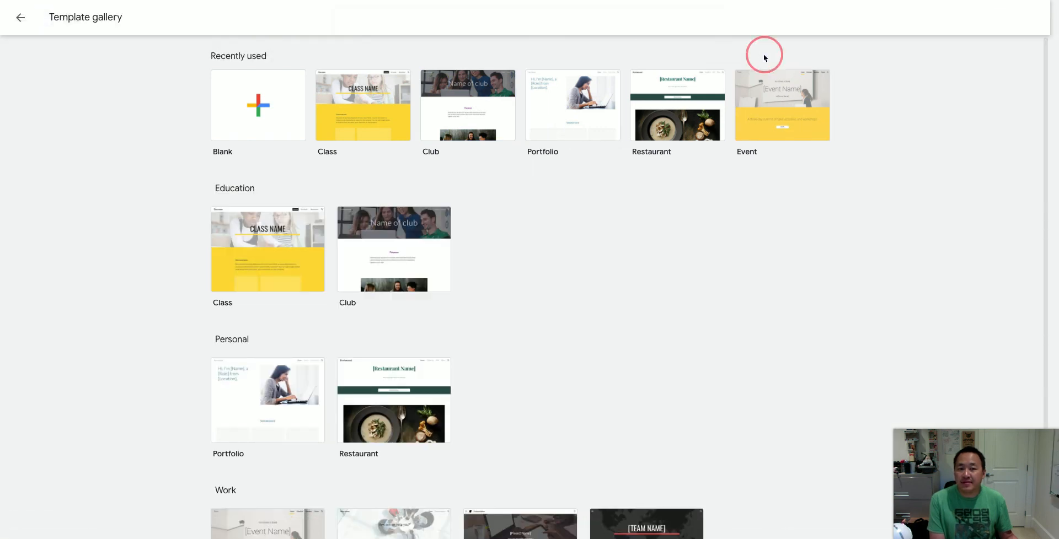
scroll(725, 274, down, 2)
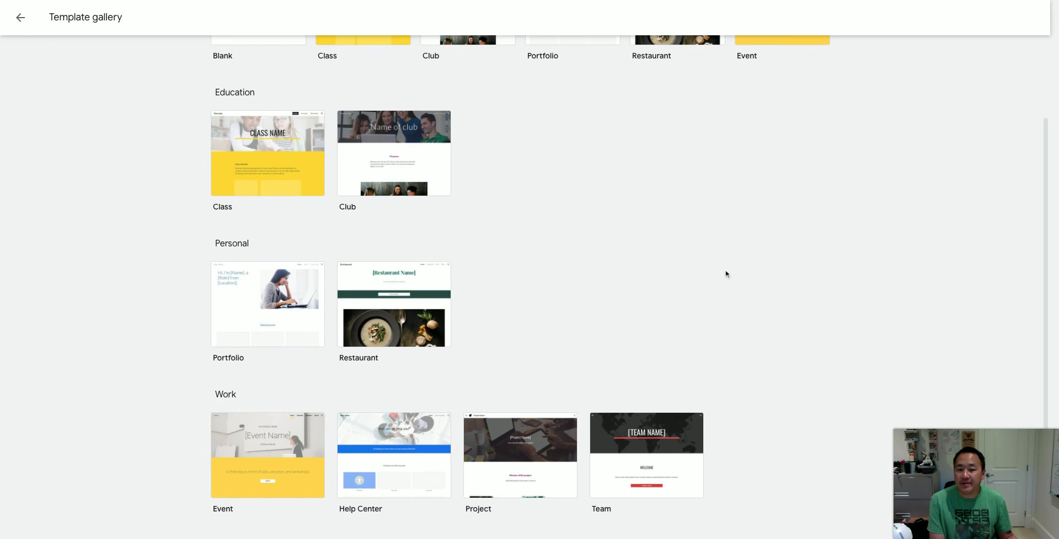
scroll(726, 273, up, 2)
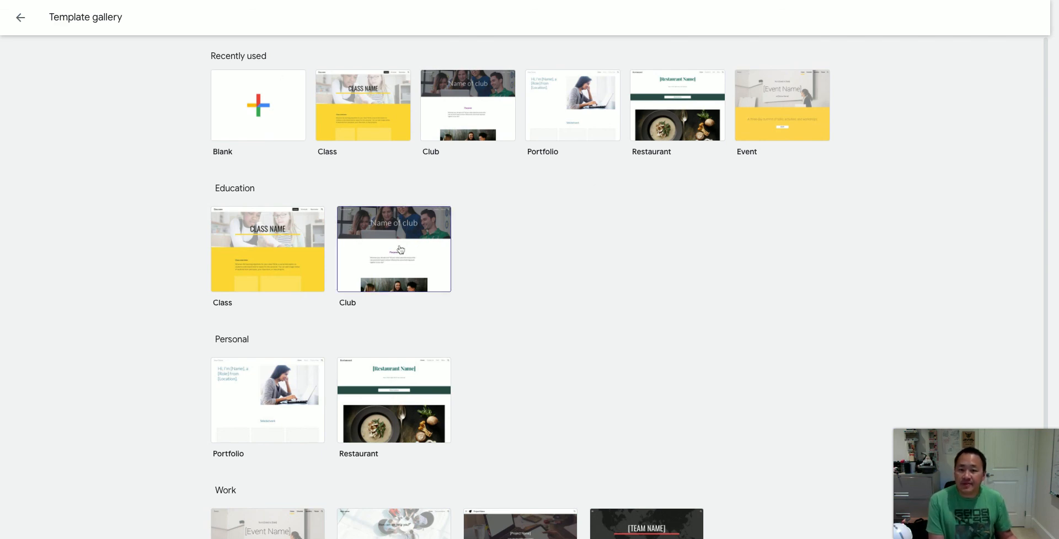
click(362, 242)
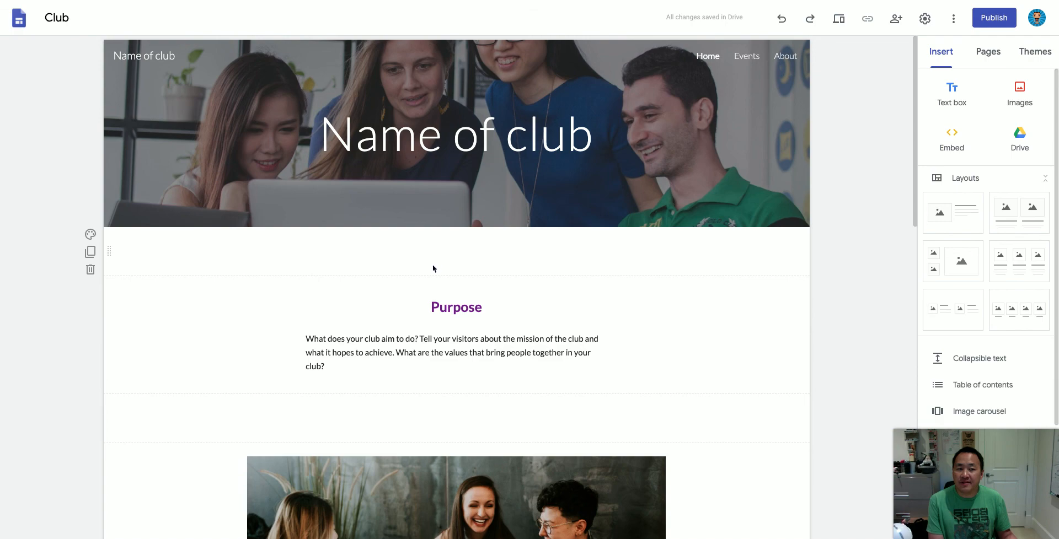
Step: Set the background of the empty section just below the header to Emphasis 2
scroll(434, 269, down, 15)
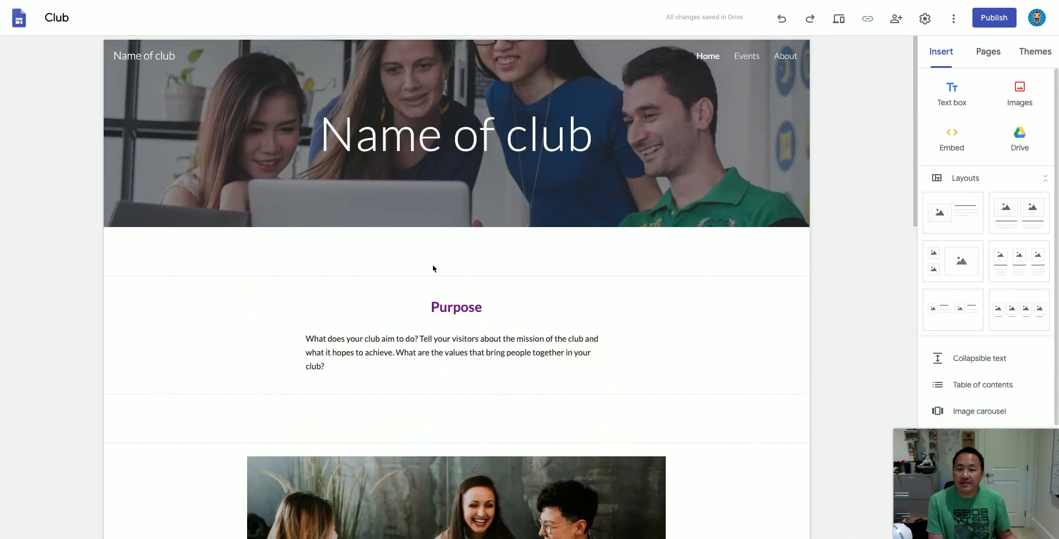
scroll(432, 269, down, 15)
scroll(432, 268, up, 4)
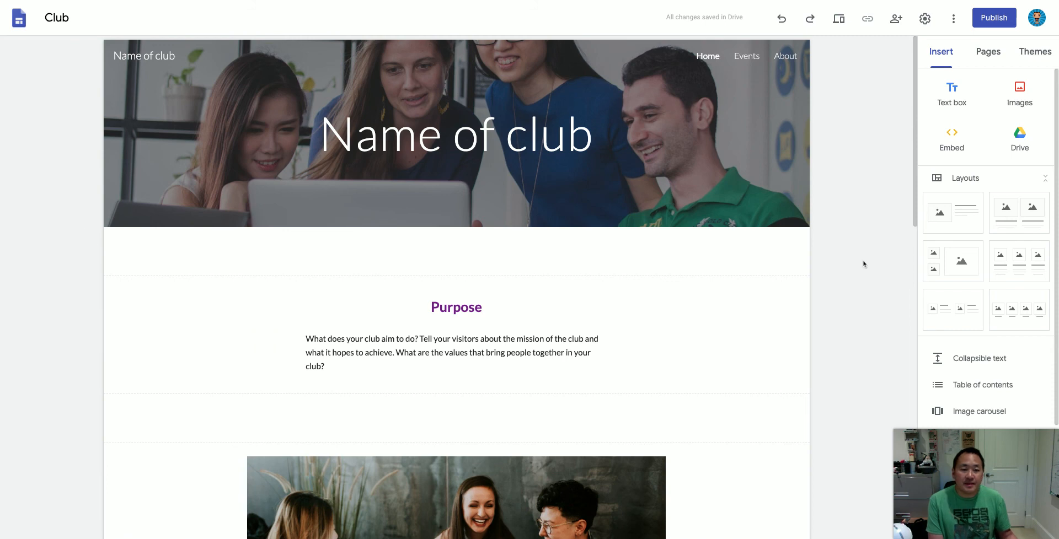
mouse_move(164, 152)
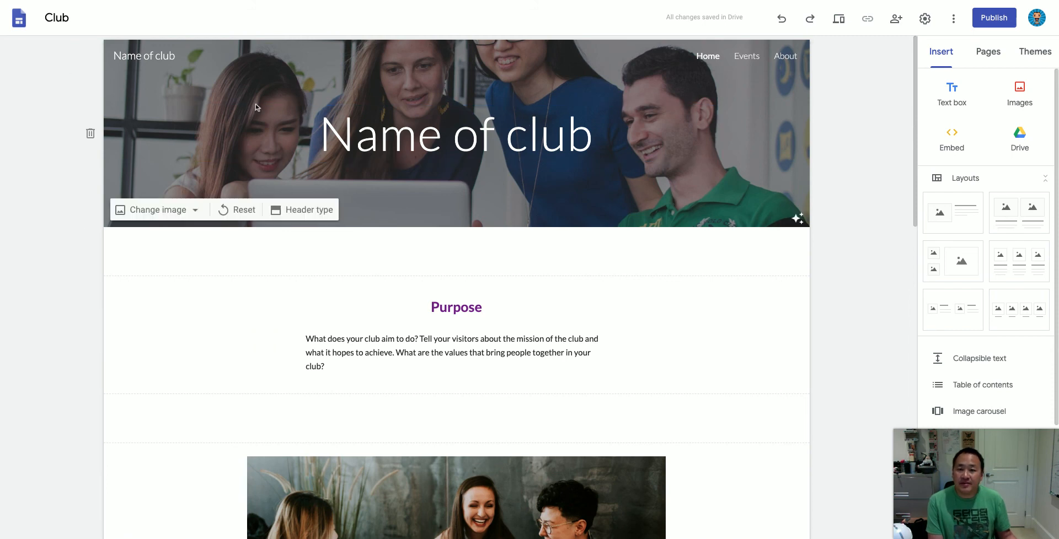
scroll(158, 251, down, 1)
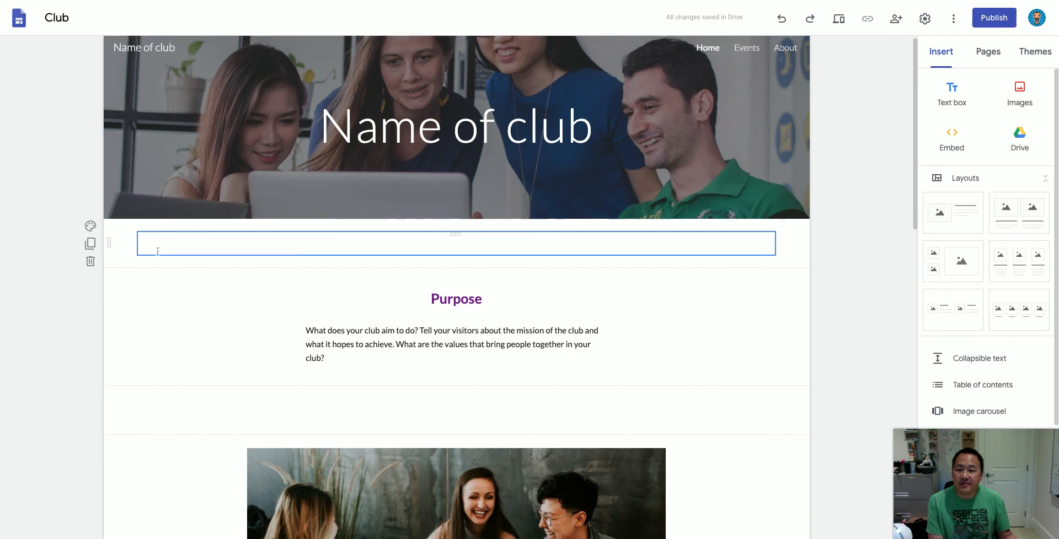
scroll(161, 226, down, 2)
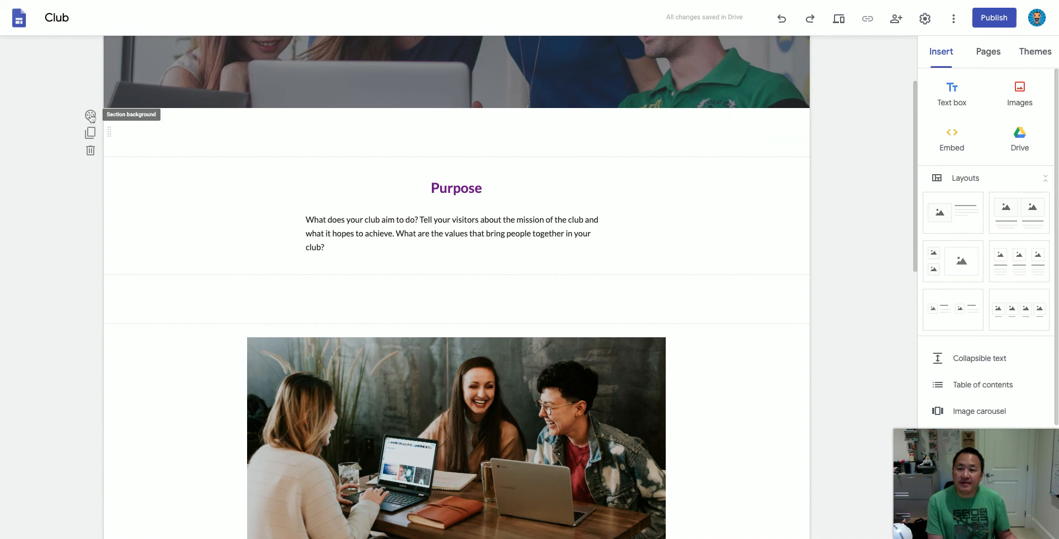
click(91, 116)
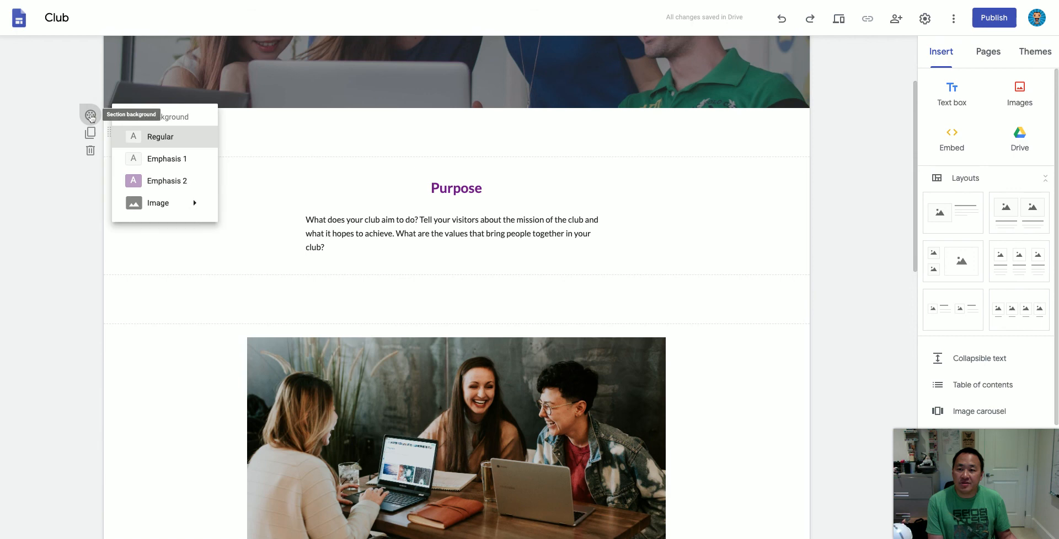
click(161, 182)
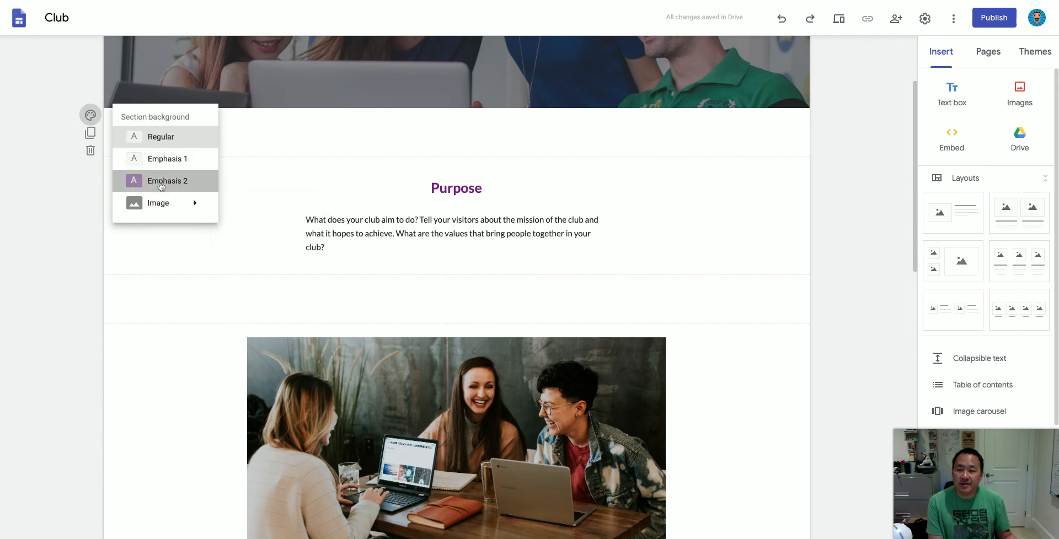
Step: Give the section below the header an image background, choosing the gallery picture of colourful paper notes and ribbons
click(89, 117)
mouse_move(149, 205)
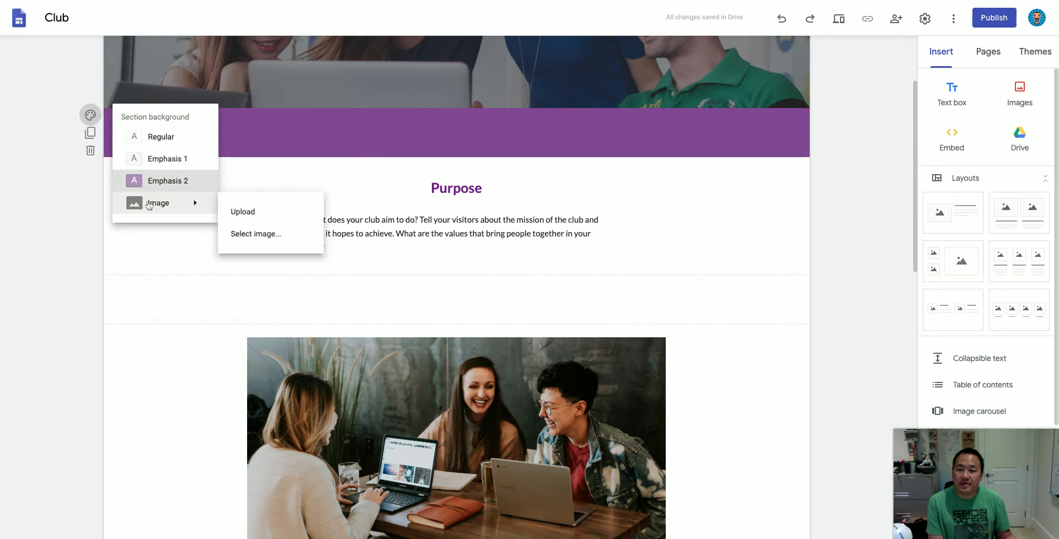
click(262, 235)
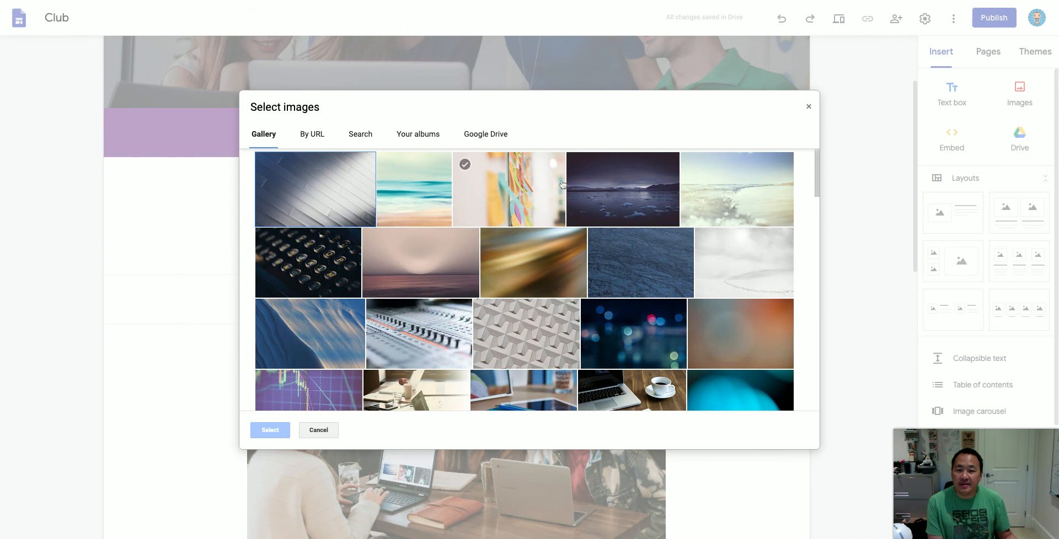
click(322, 138)
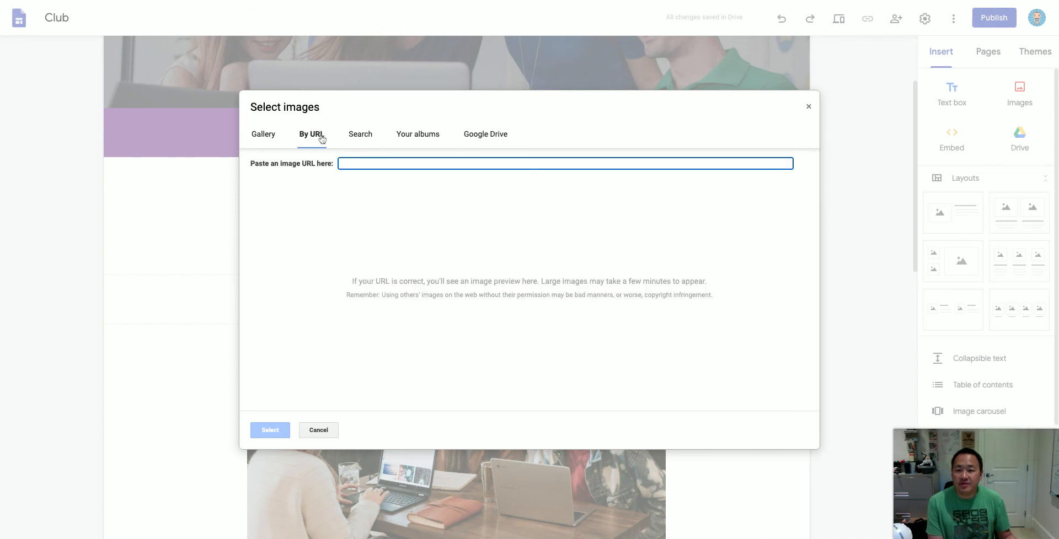
click(360, 135)
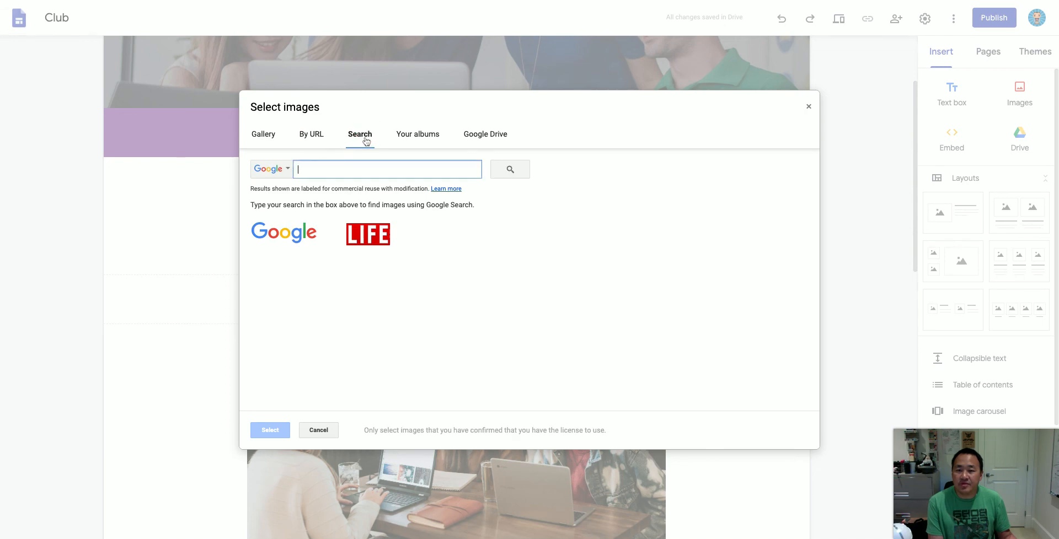
click(311, 138)
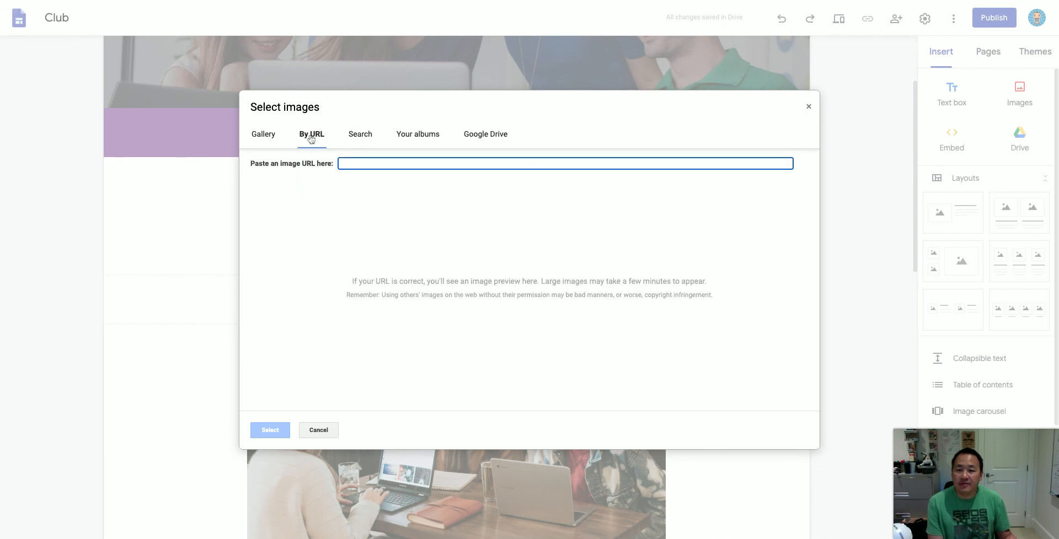
click(264, 130)
click(505, 188)
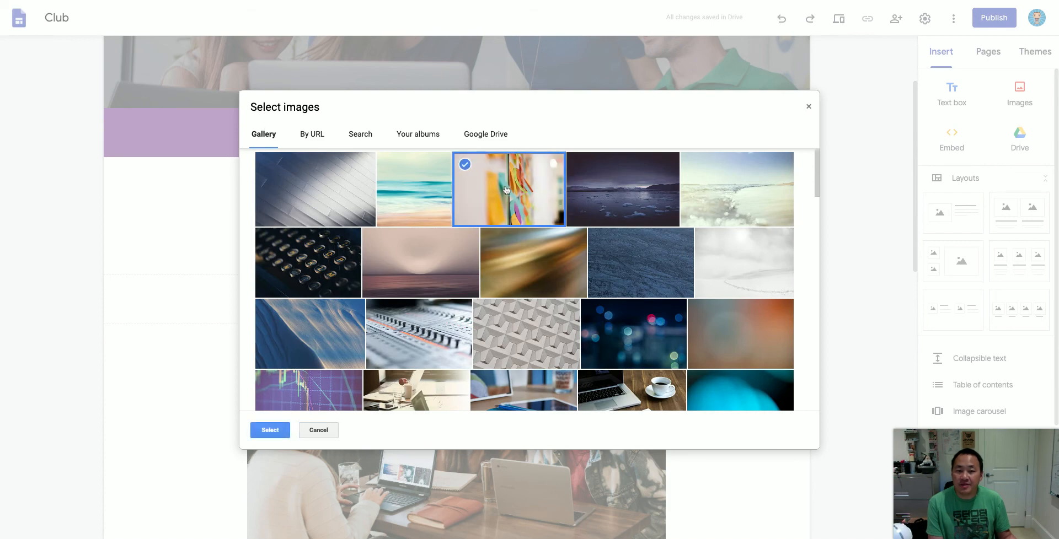
click(270, 430)
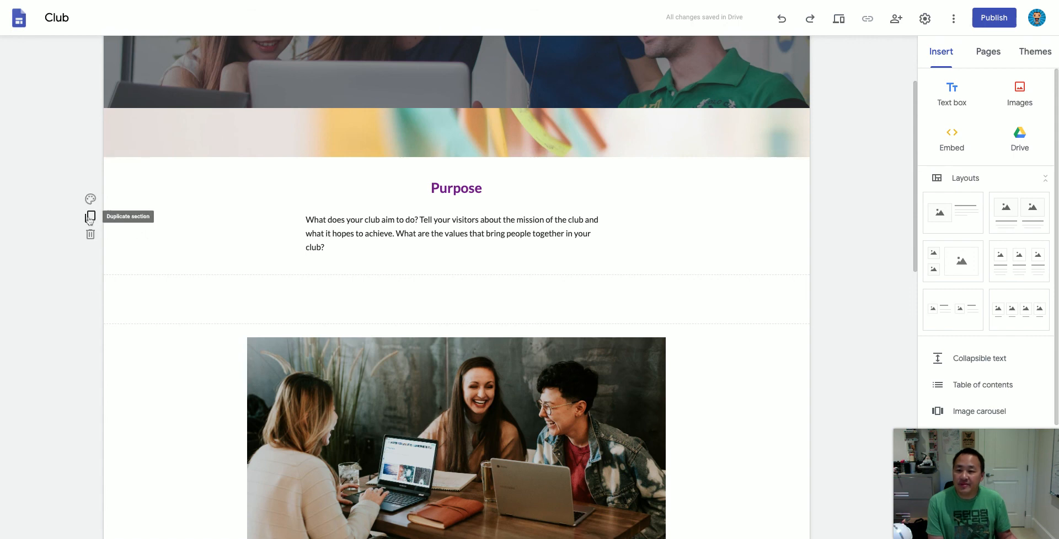
Step: Duplicate the Purpose section and replace the copy's heading with "aasdfa"
click(89, 218)
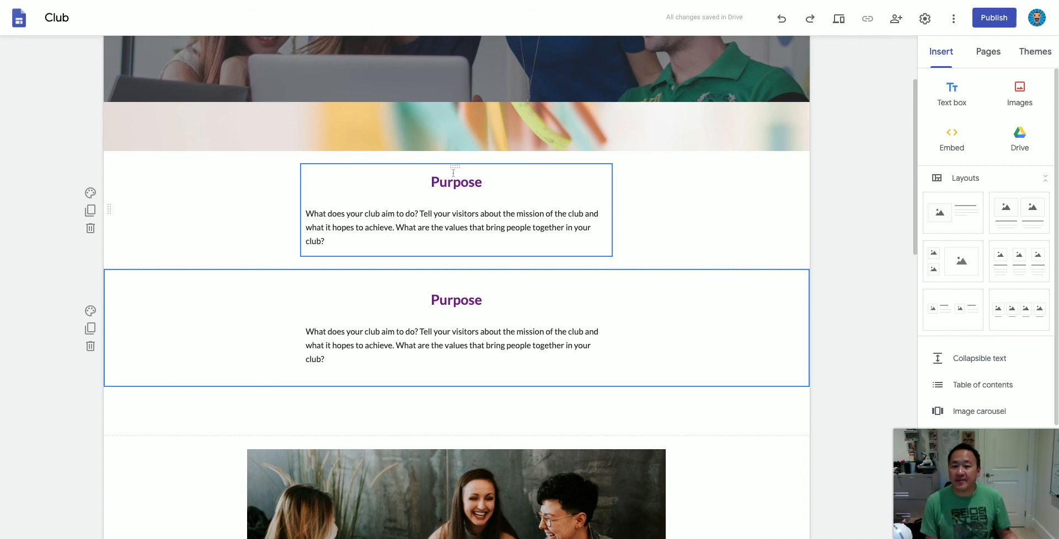
double_click(456, 181)
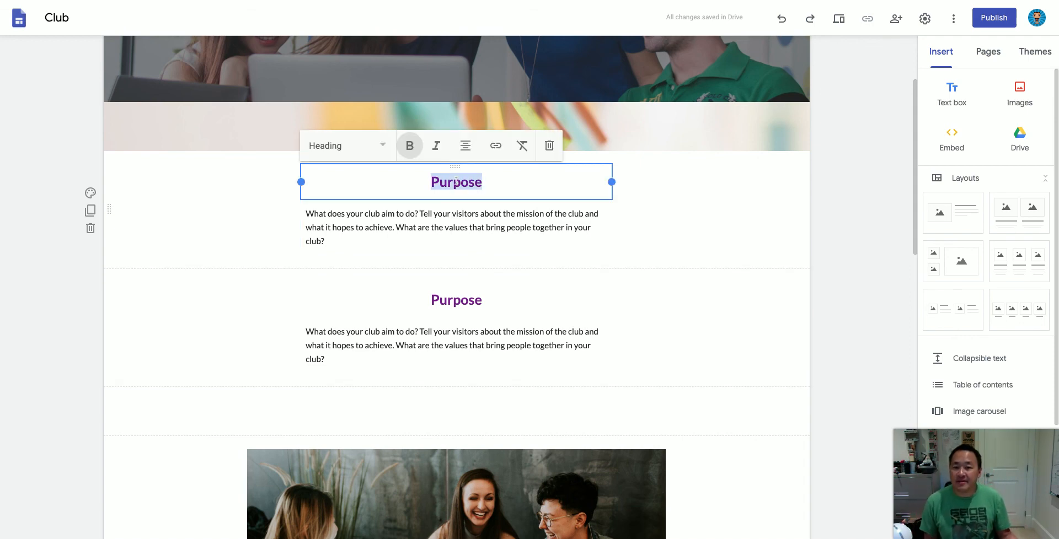
double_click(456, 301)
text(aasdfa)
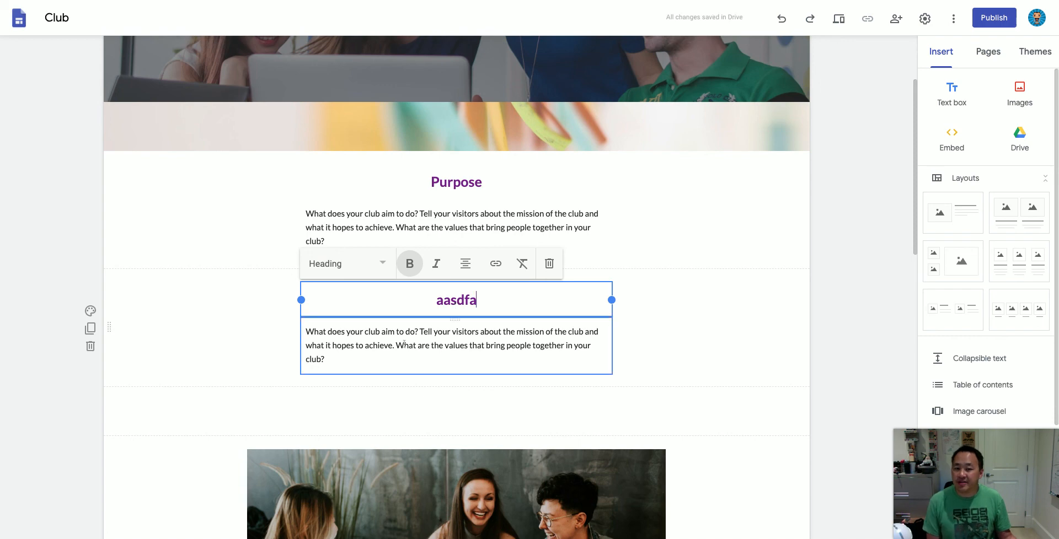
Step: Delete the duplicated section with the "aasdfa" heading
click(405, 346)
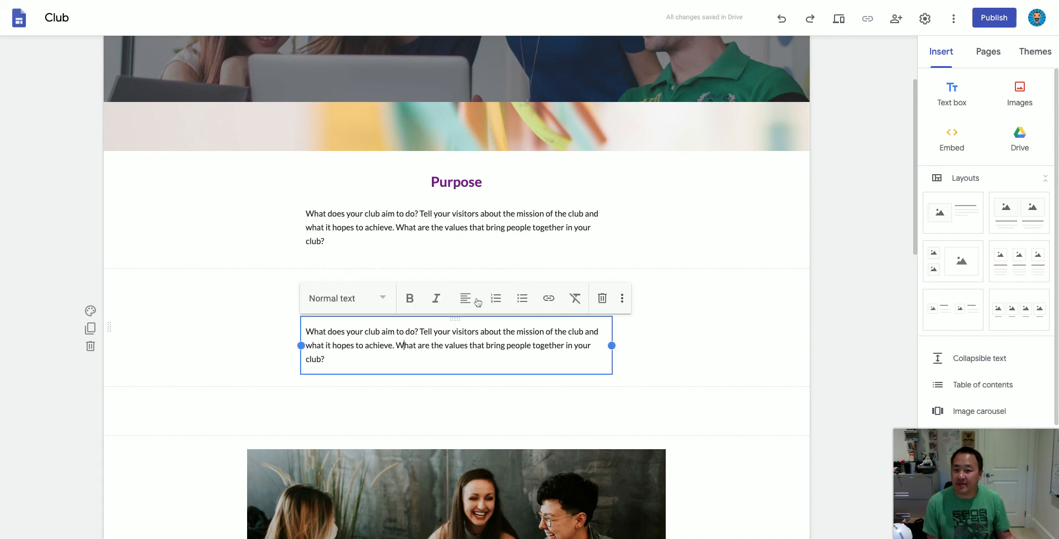
click(90, 346)
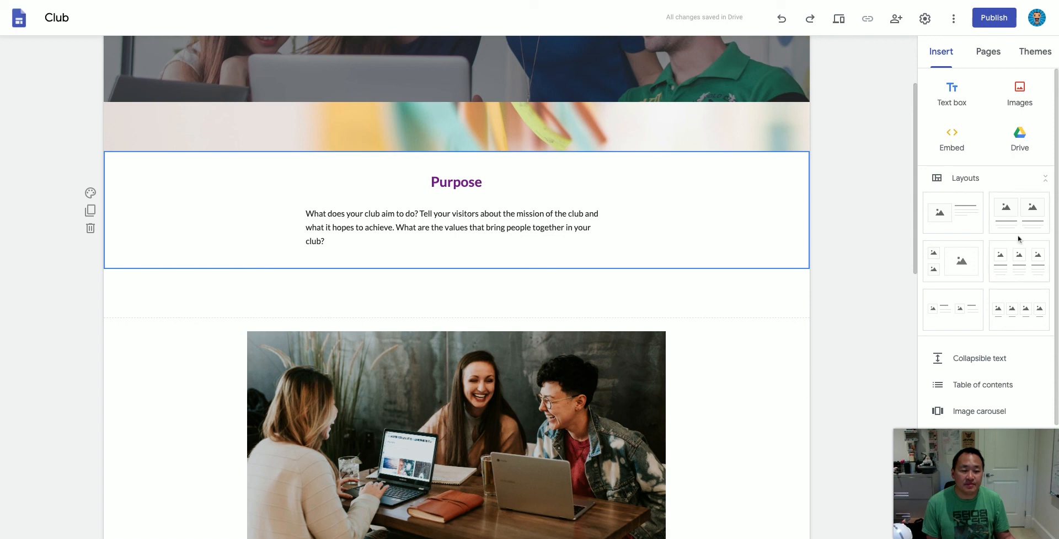
Step: Insert the layout with three images, each with heading and text, directly below the Purpose section
drag(1022, 256, 342, 261)
scroll(343, 260, up, 3)
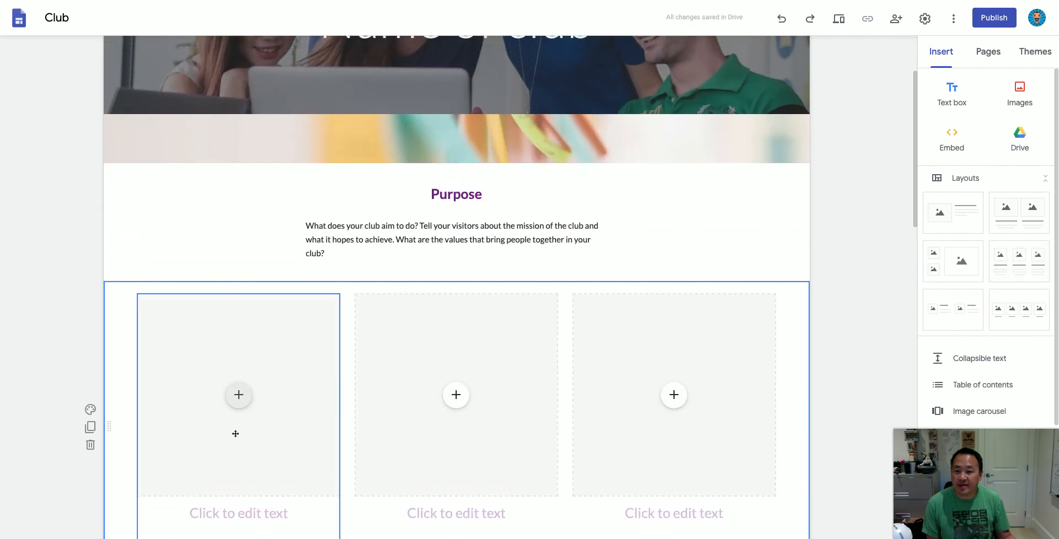
Step: Examine the content options of the first image placeholder and the formatting options of the heading beneath it
click(239, 395)
scroll(238, 402, down, 4)
click(240, 181)
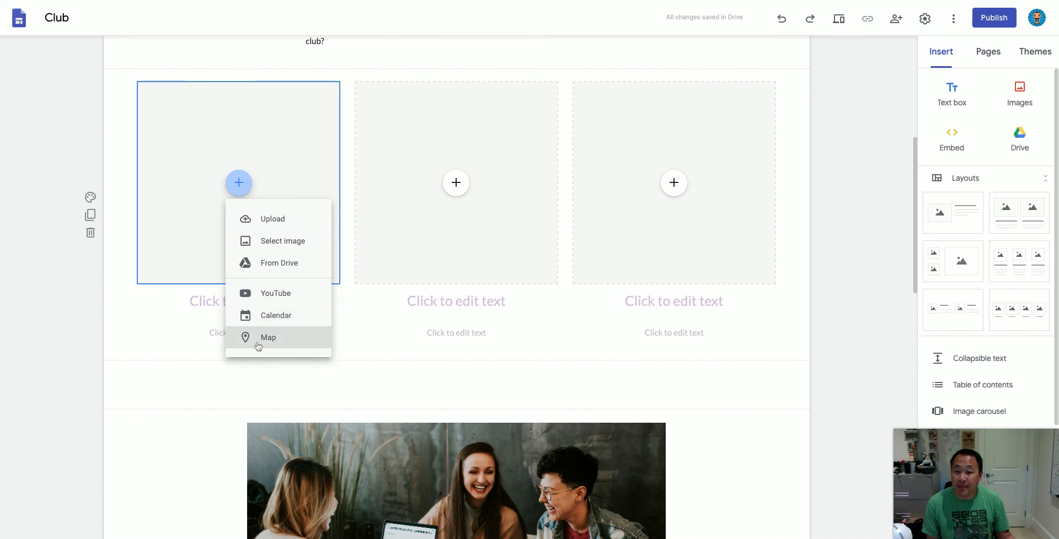
click(159, 331)
click(216, 307)
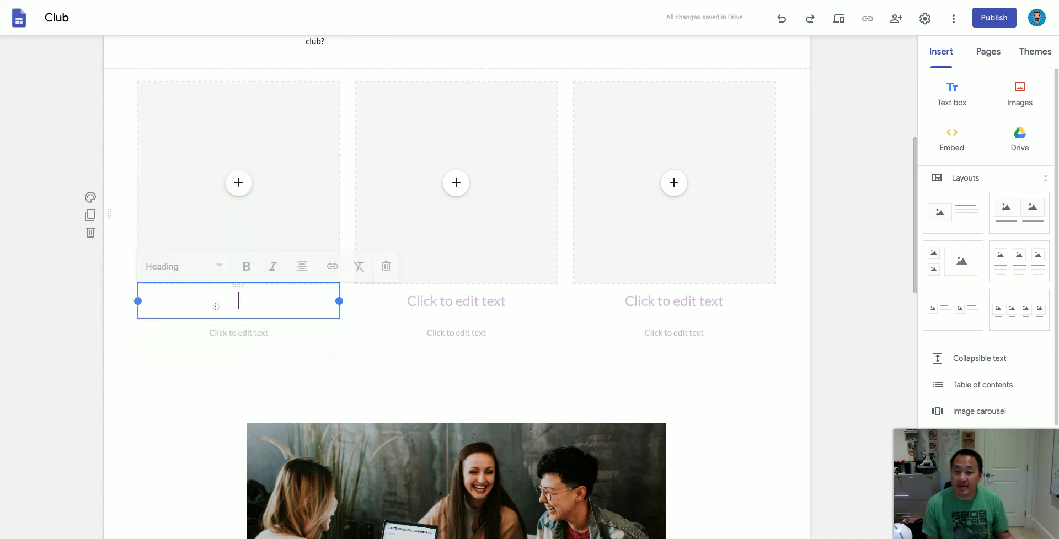
click(117, 254)
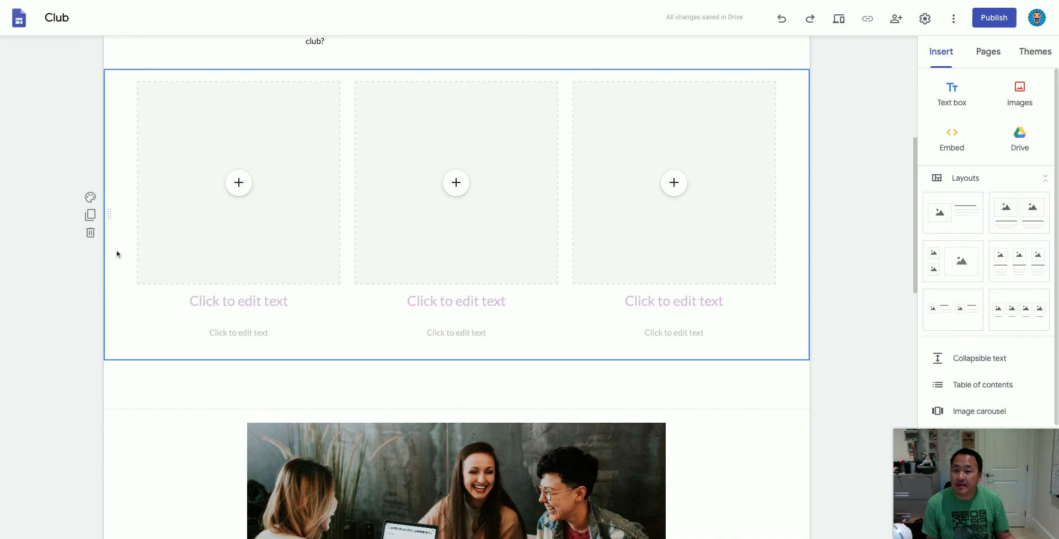
Step: Move the three-column layout section above the Purpose section, directly below the image-background section
scroll(117, 254, up, 3)
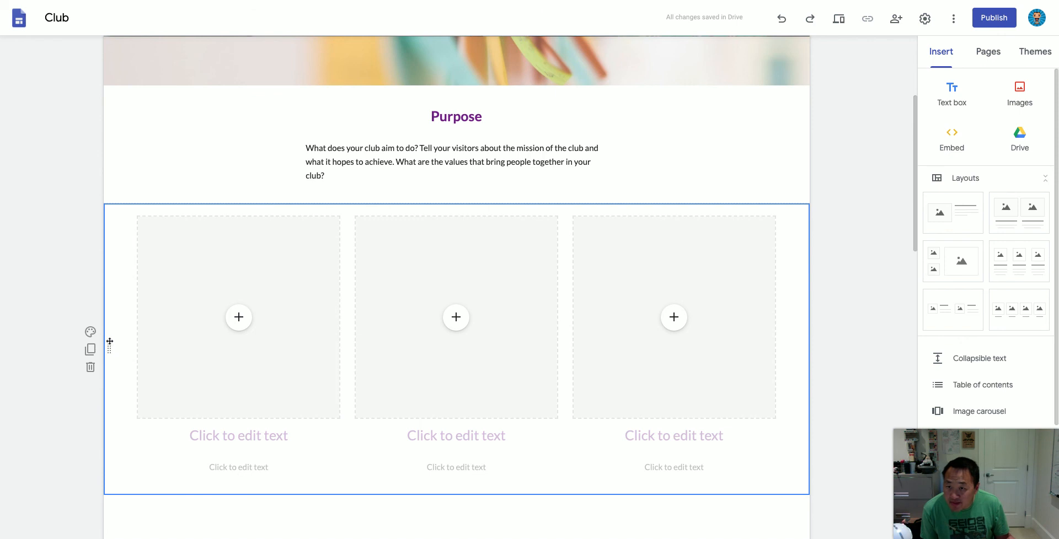
drag(109, 349, 118, 95)
scroll(123, 207, up, 4)
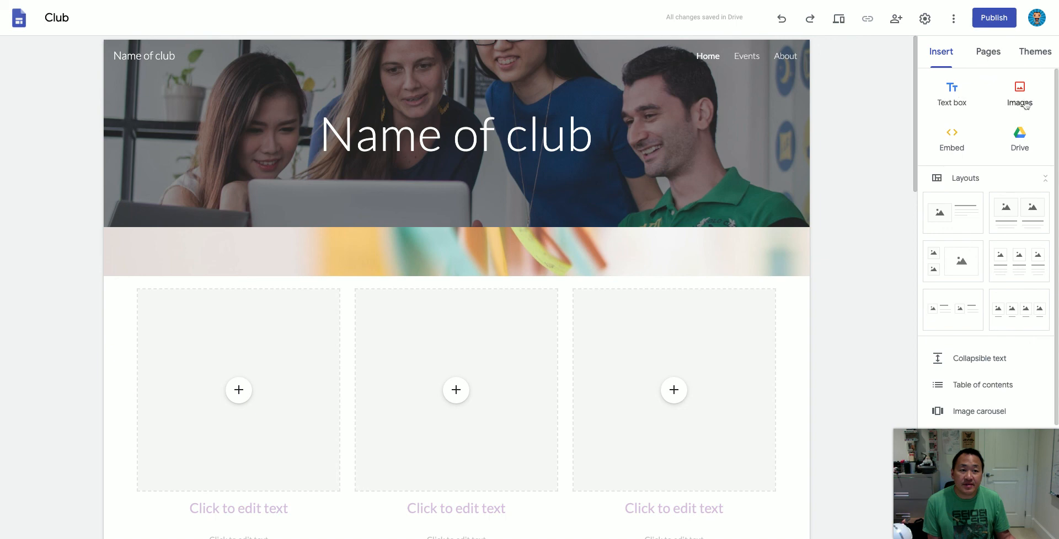
Step: Collapse the list of layouts and insert an empty text box above the three-column section
click(1018, 181)
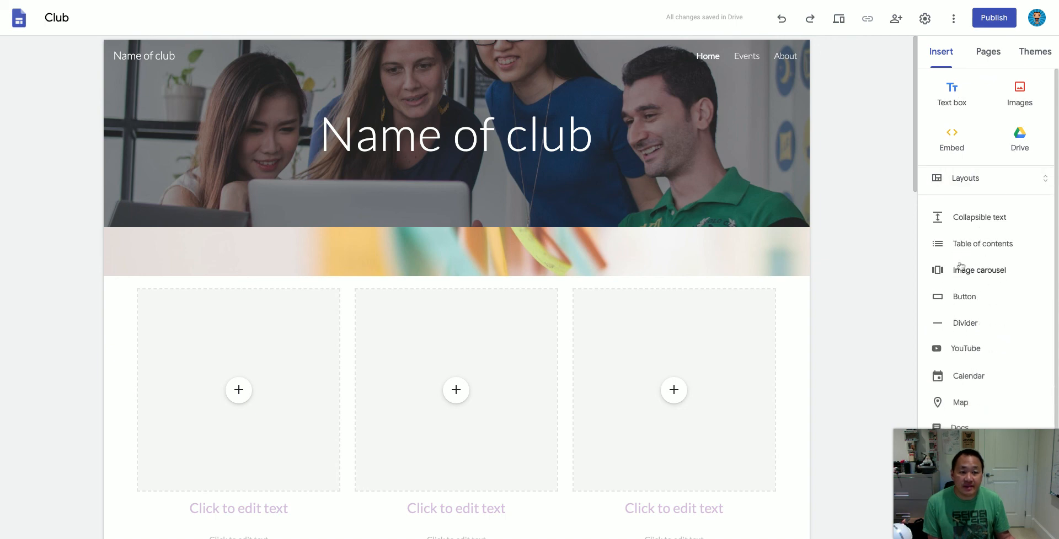
scroll(975, 337, down, 1)
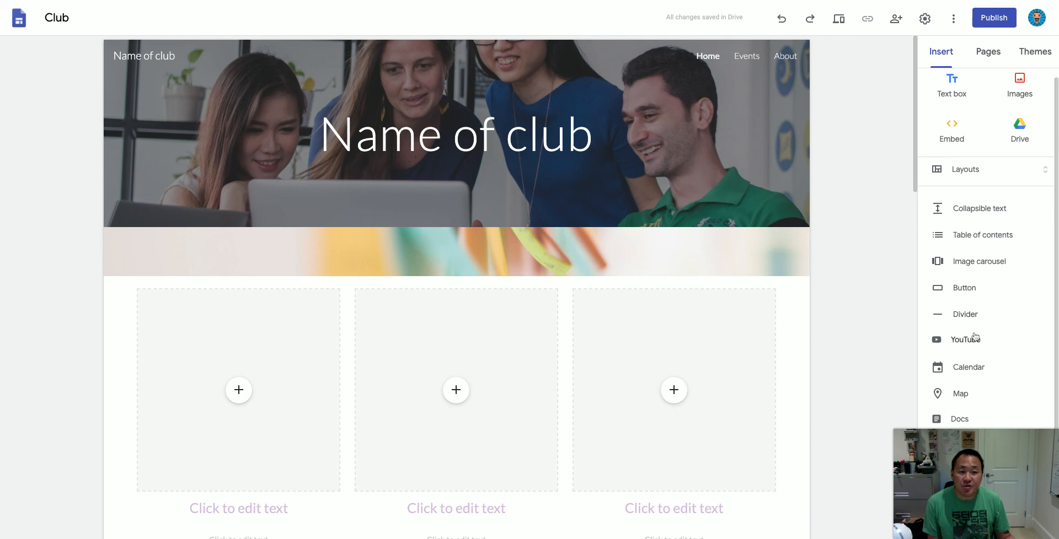
scroll(975, 338, up, 1)
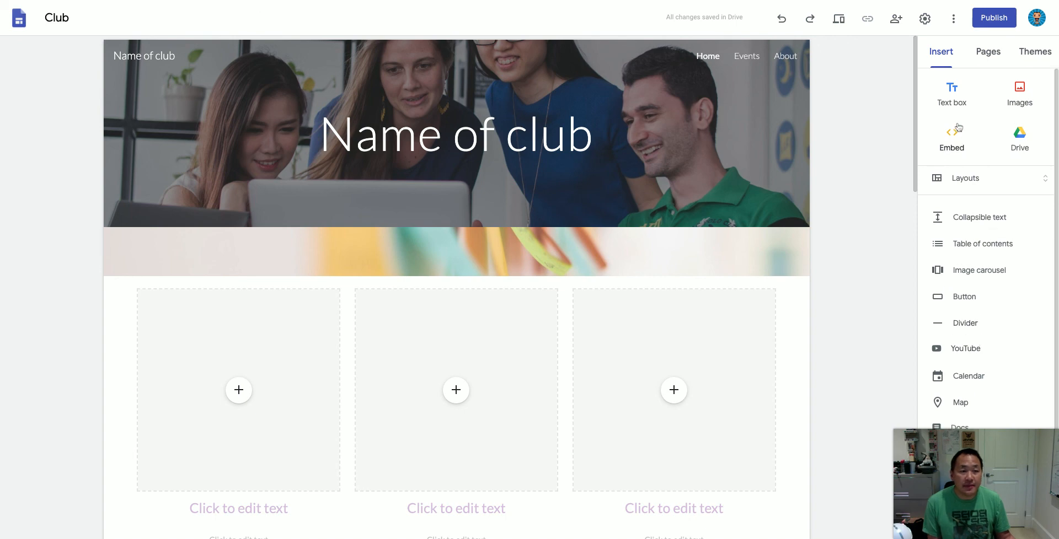
click(957, 95)
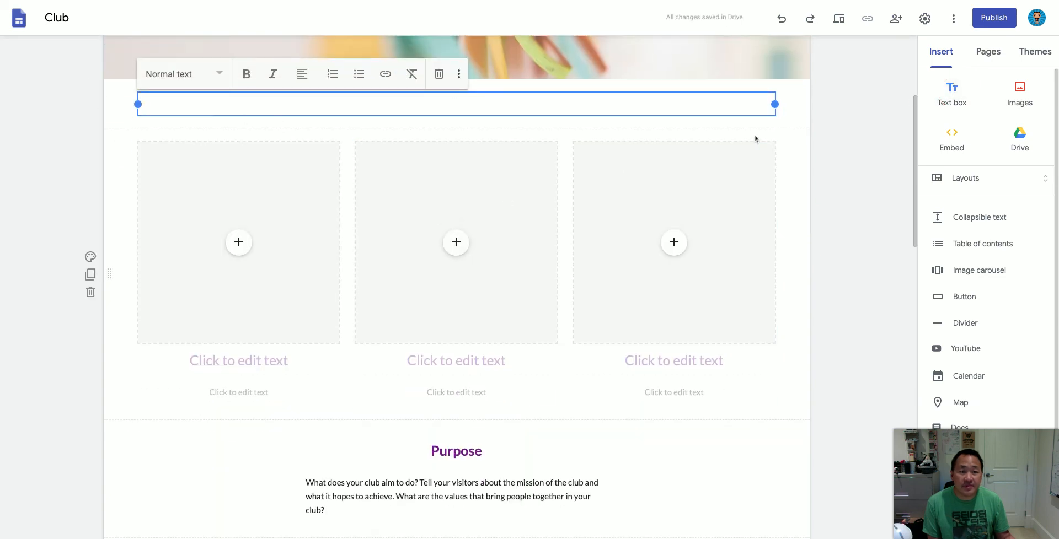
Step: Insert the blue three-wheeled car picture from a Google image search for "car" and reposition it on the home page
click(1019, 98)
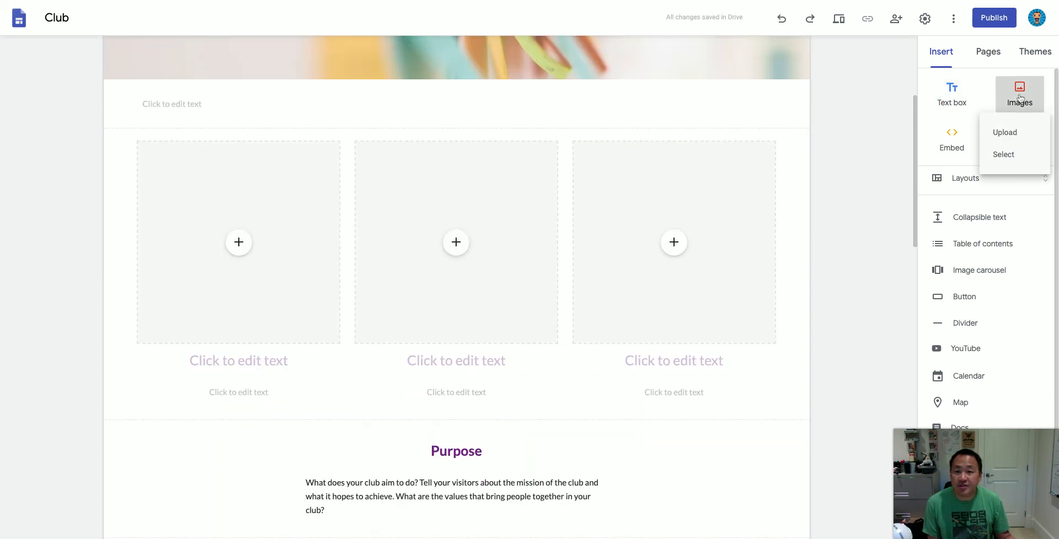
click(1003, 155)
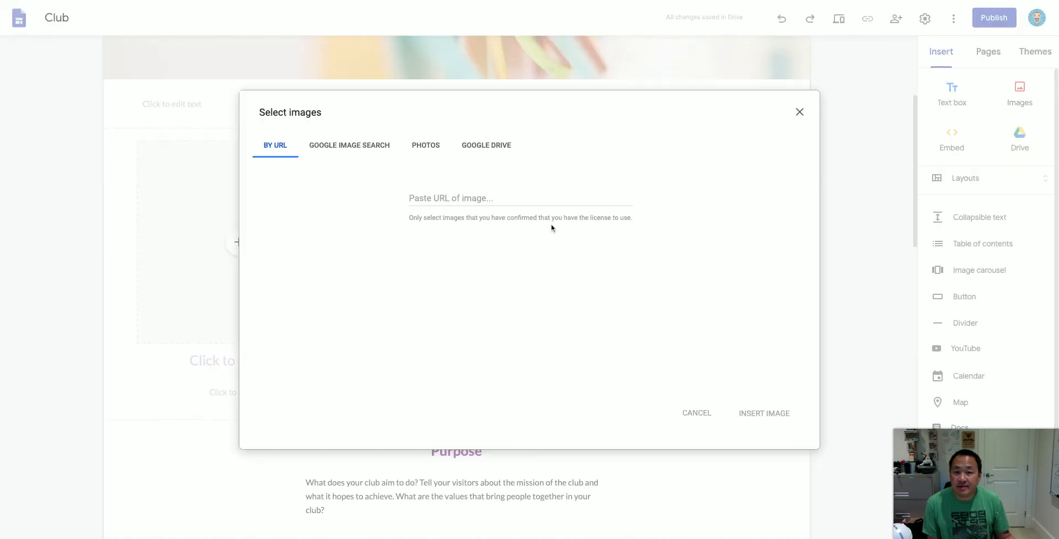
click(338, 146)
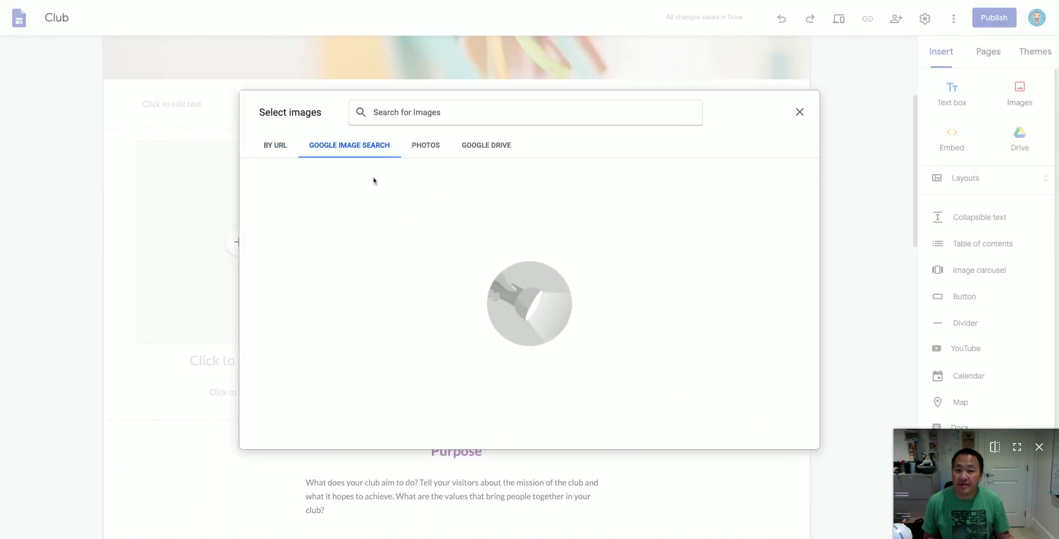
text(car)
key(Return)
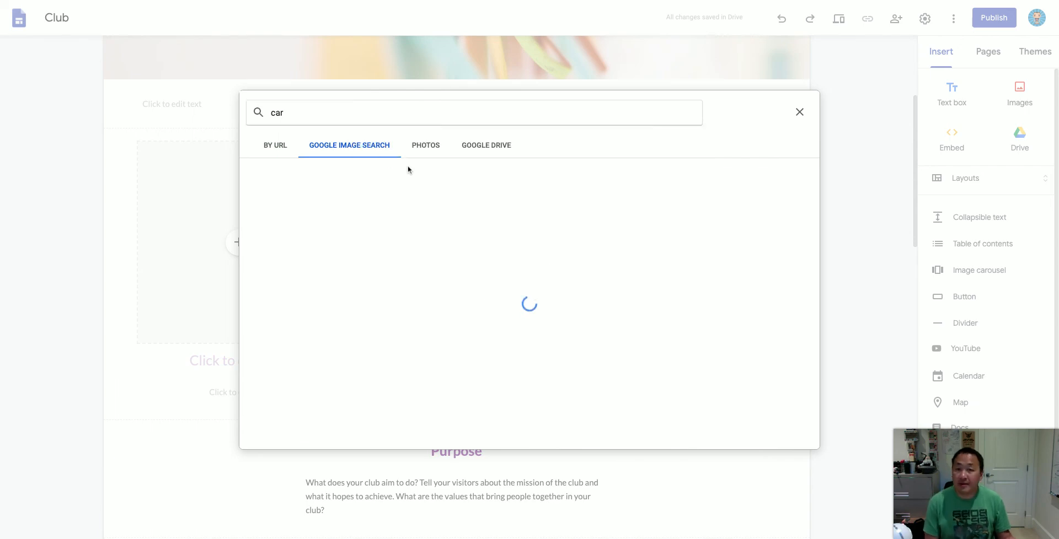
click(452, 199)
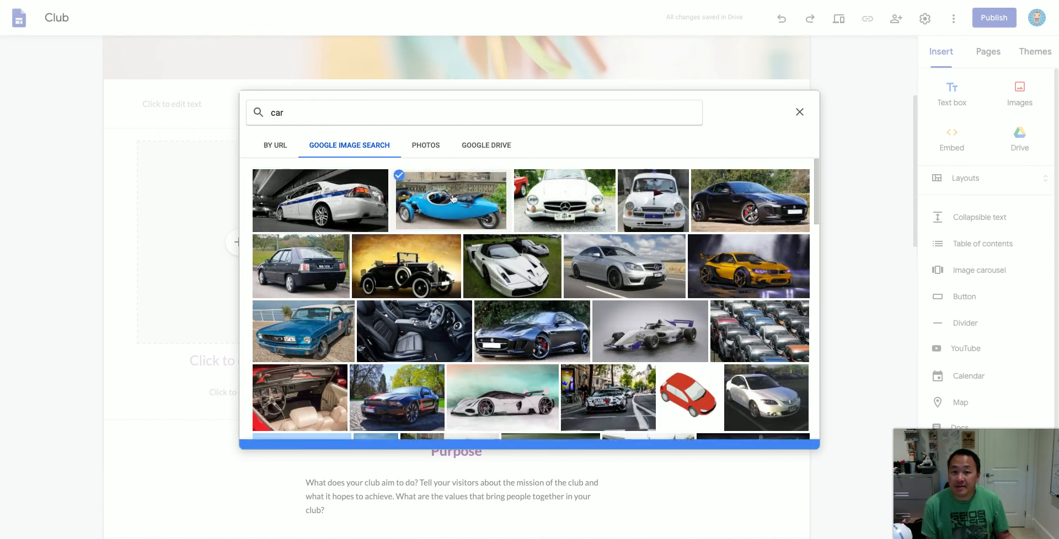
click(790, 436)
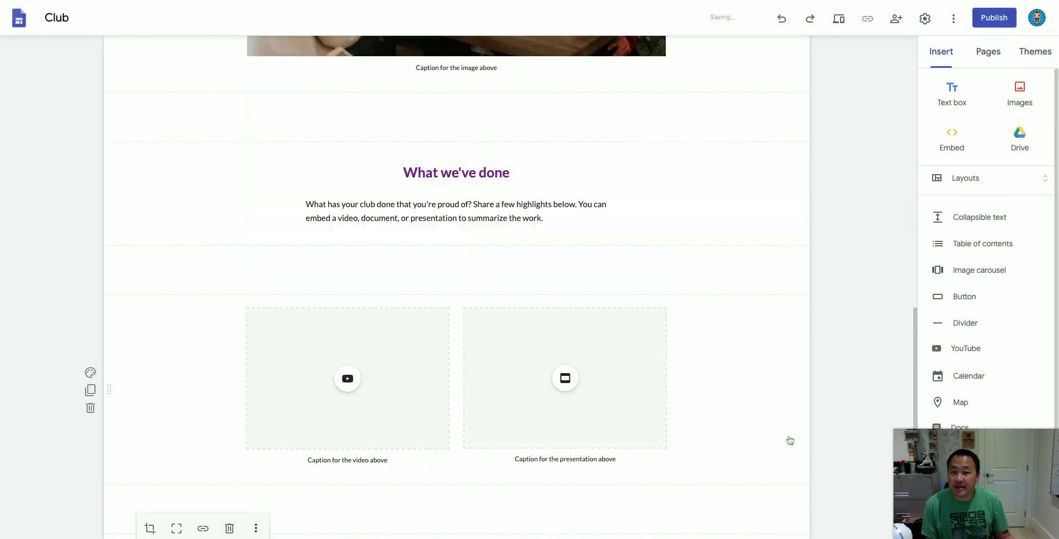
drag(205, 269, 406, 224)
Step: Look through the site's Home, Events and About pages, ending on the About page
scroll(407, 224, up, 10)
scroll(409, 224, up, 5)
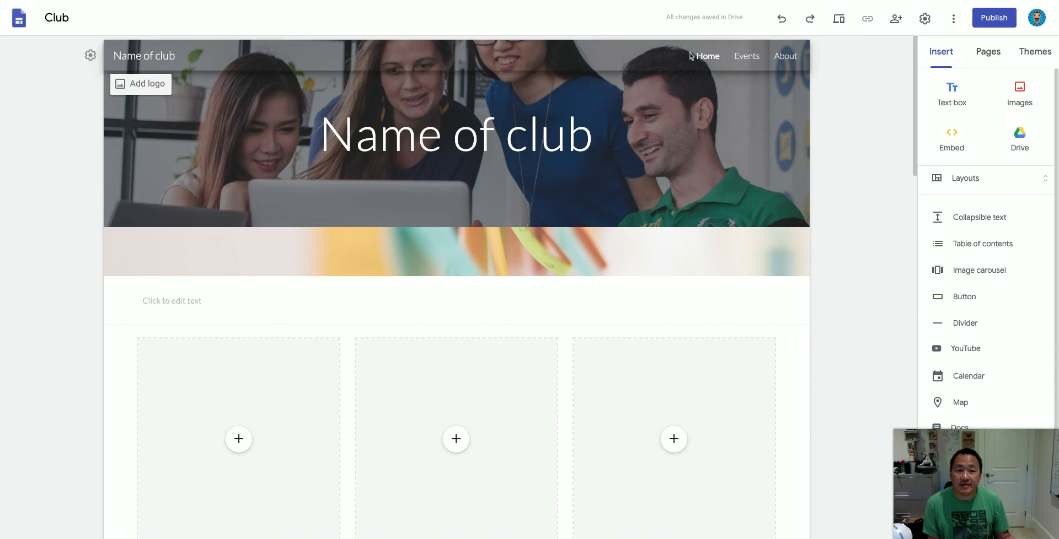
click(748, 57)
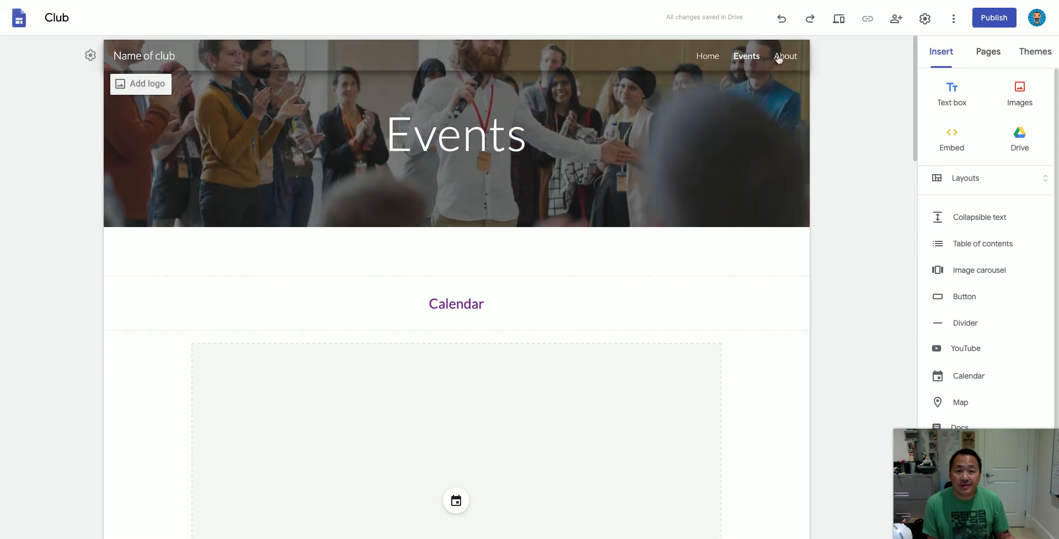
click(780, 59)
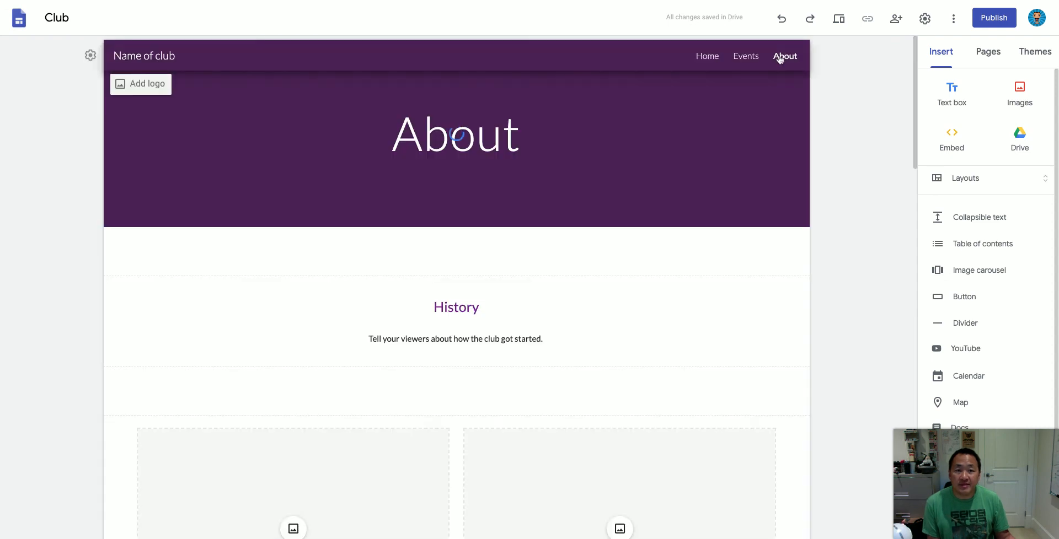
click(707, 56)
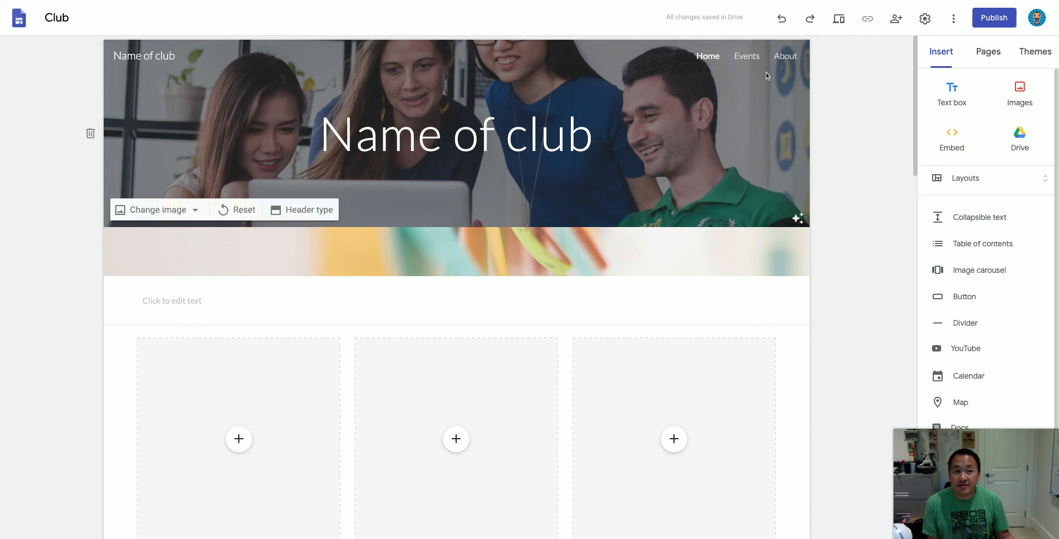
click(744, 57)
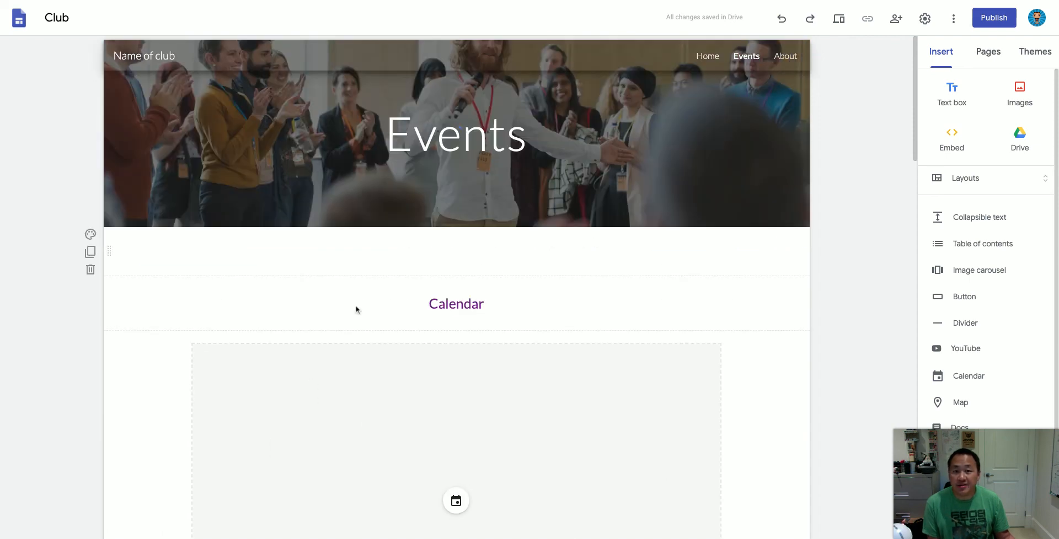
click(786, 57)
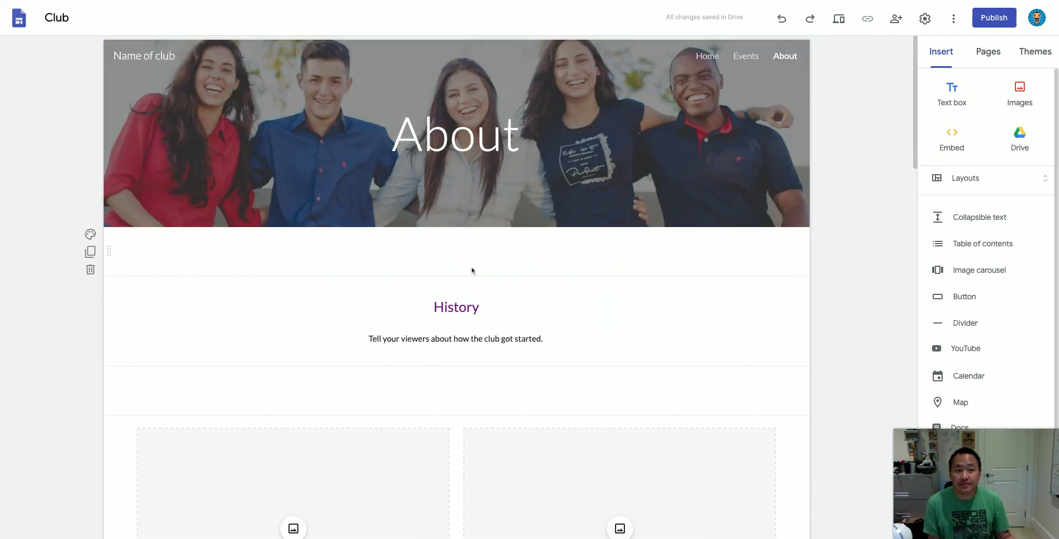
Step: Examine the list of the site's pages
click(983, 50)
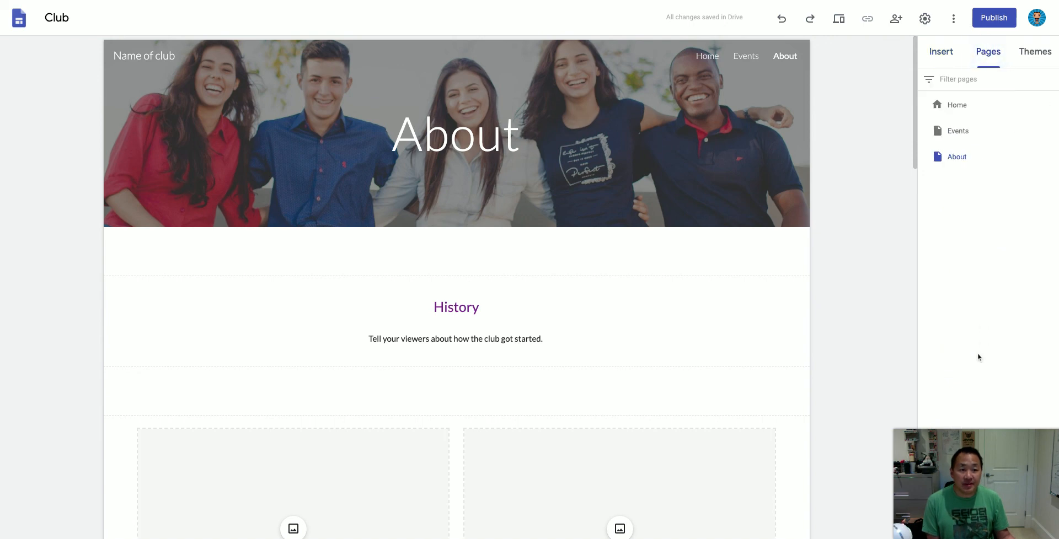
mouse_move(989, 466)
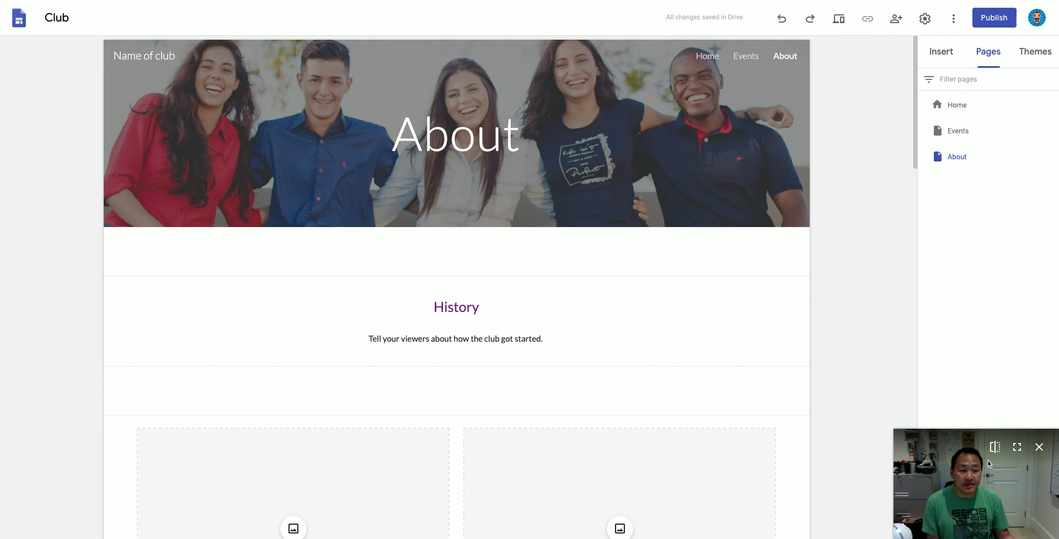
drag(959, 437, 892, 430)
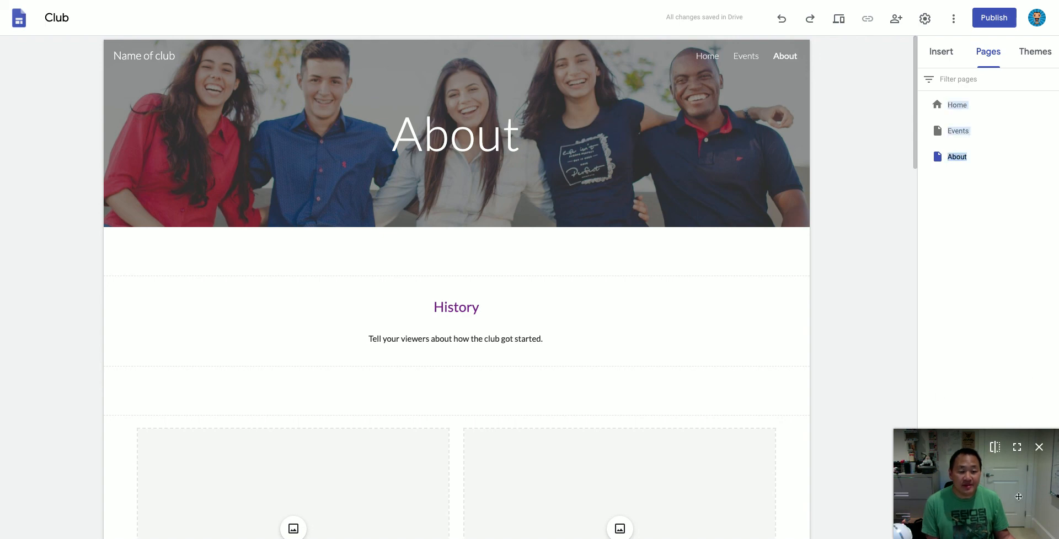
click(985, 288)
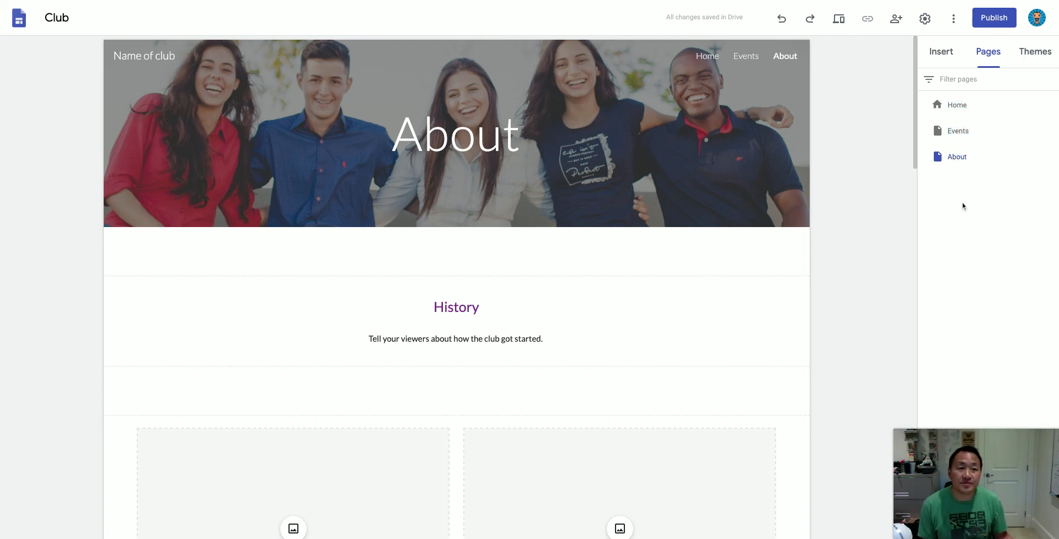
Step: Apply the Diplomat theme to the site, preview the About page and return to the editor
click(1023, 55)
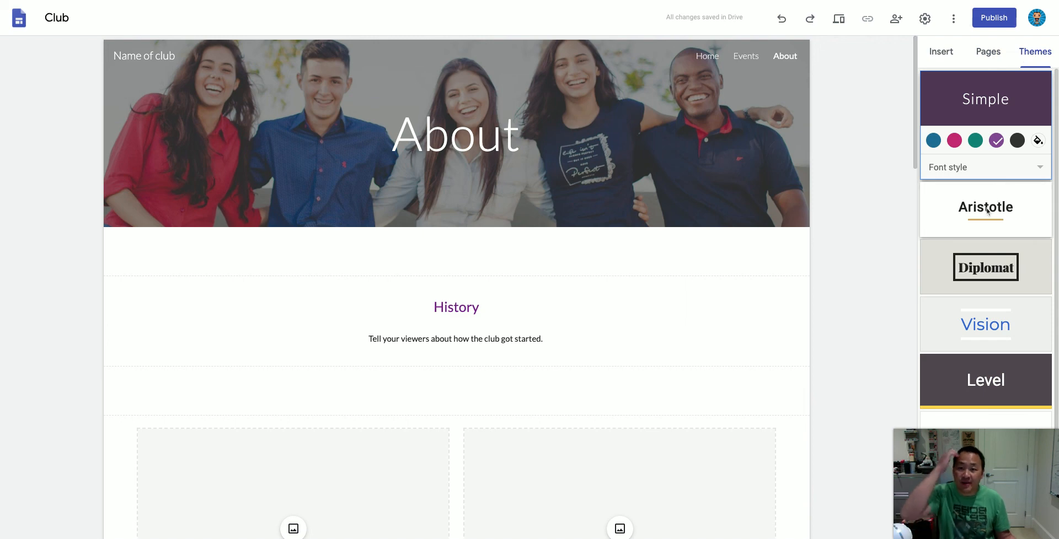
click(975, 260)
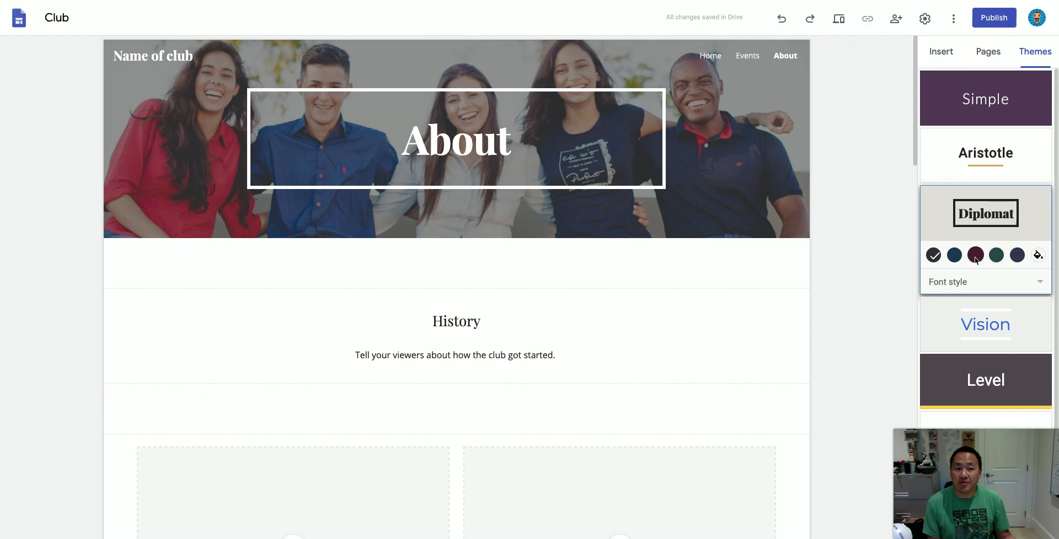
click(936, 53)
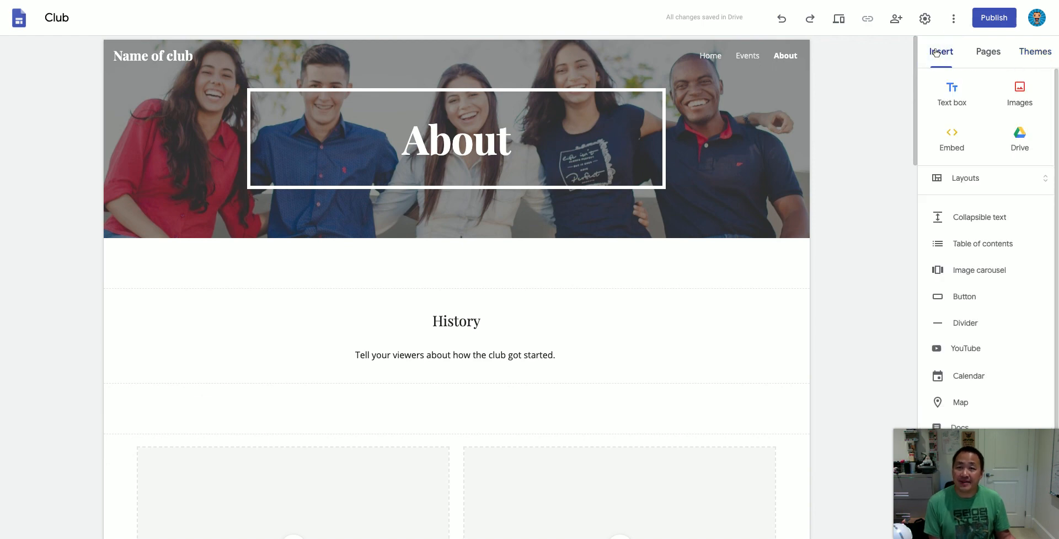
click(838, 20)
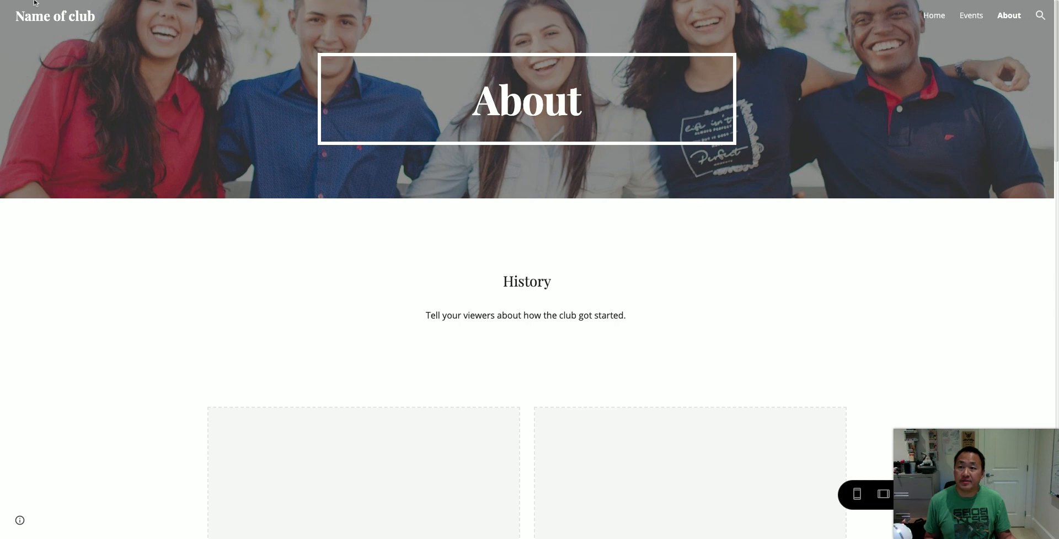
key(Escape)
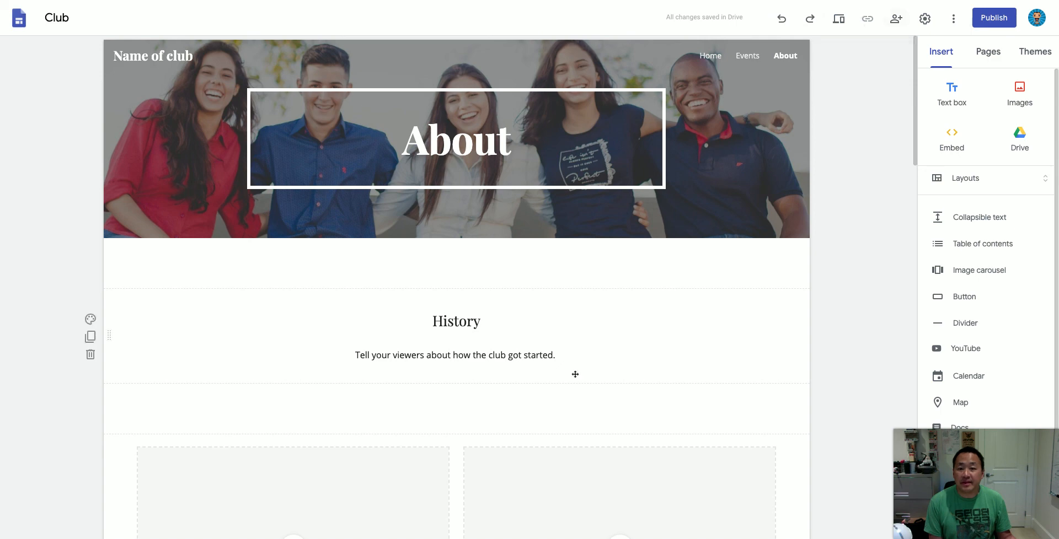
Step: Examine the link options for the words "viewers about how" in the text beneath the History heading
double_click(407, 356)
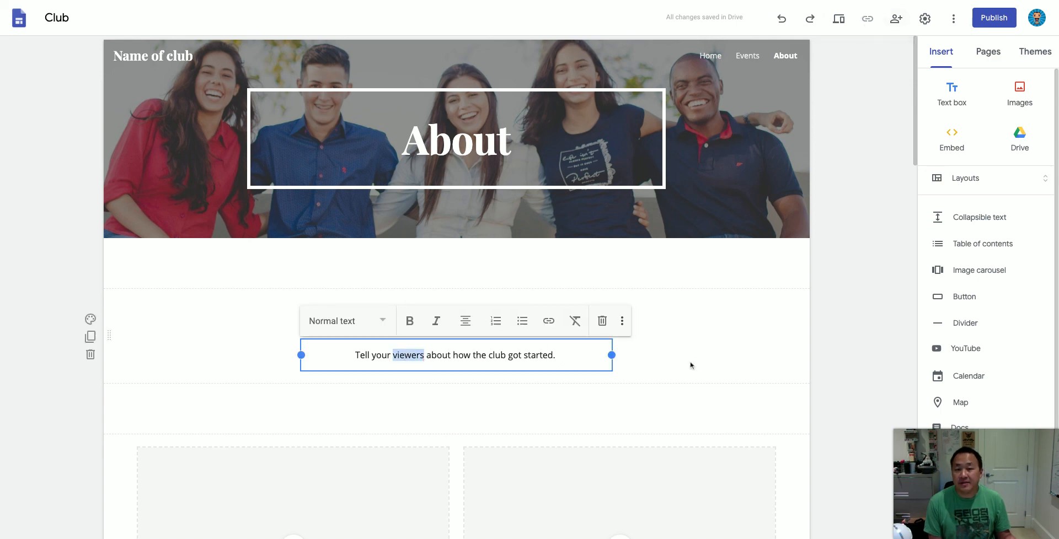
click(407, 360)
drag(394, 355, 470, 357)
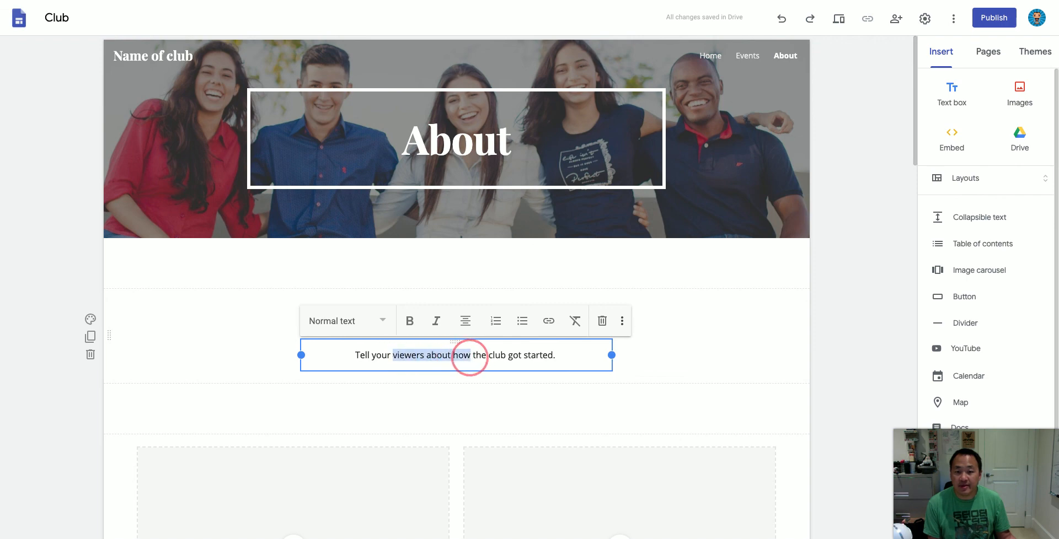
click(551, 322)
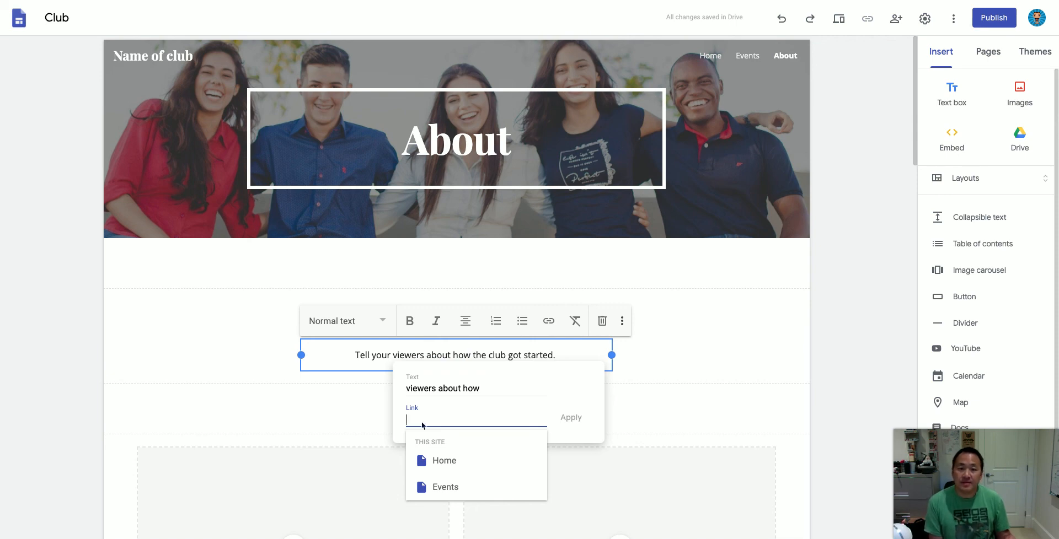
click(630, 366)
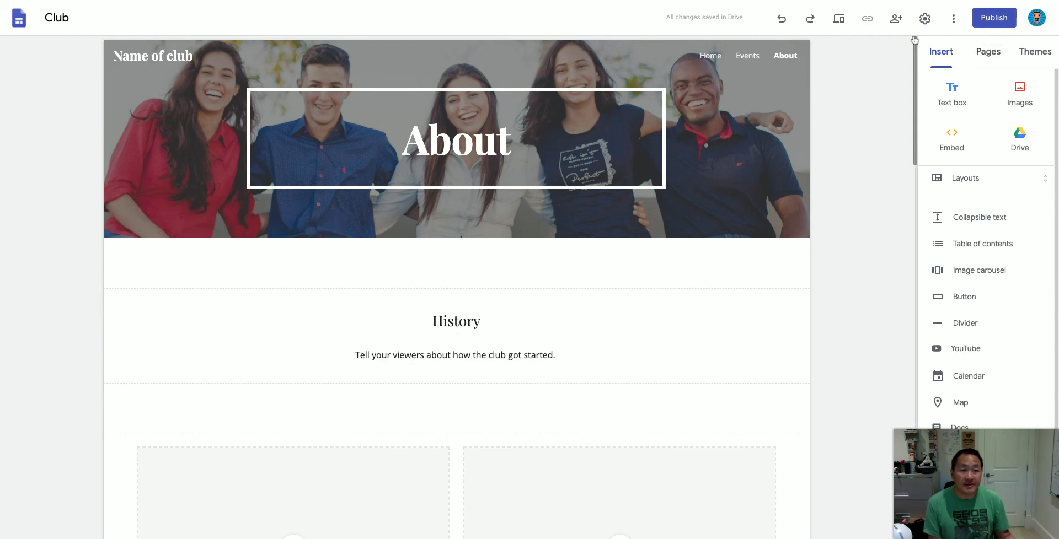
Step: Publish the site with the web address covid19
click(987, 20)
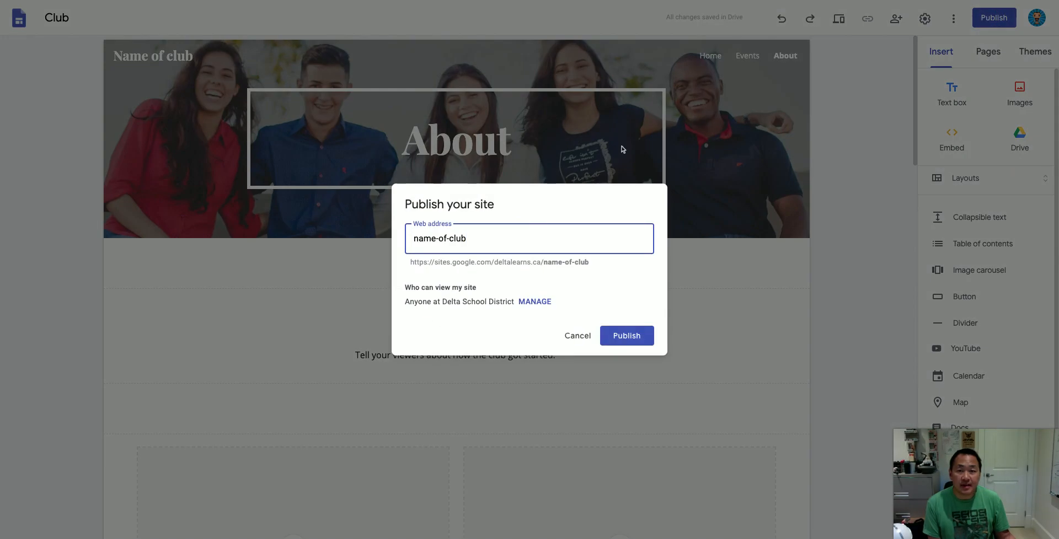
drag(475, 238, 359, 237)
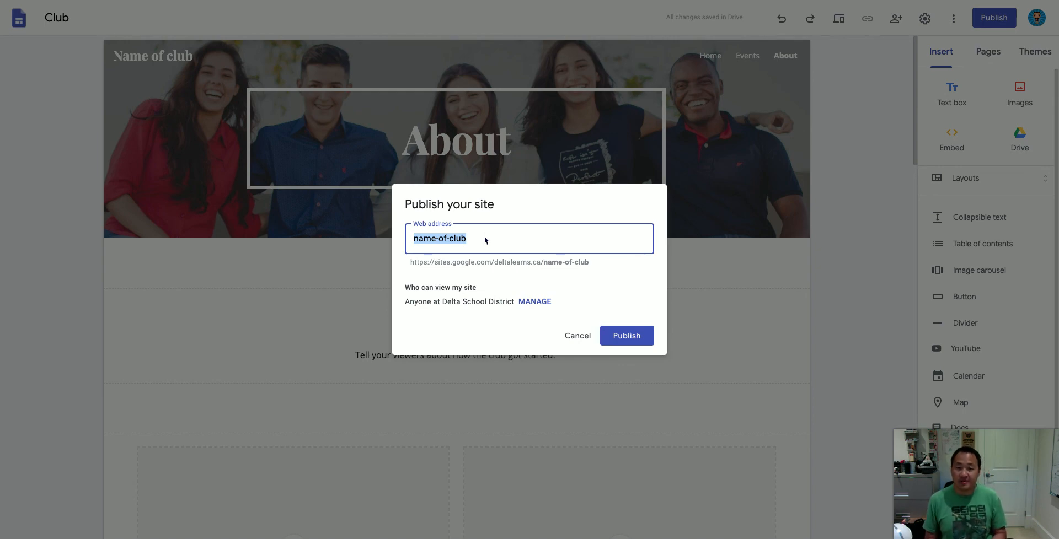
text(covid)
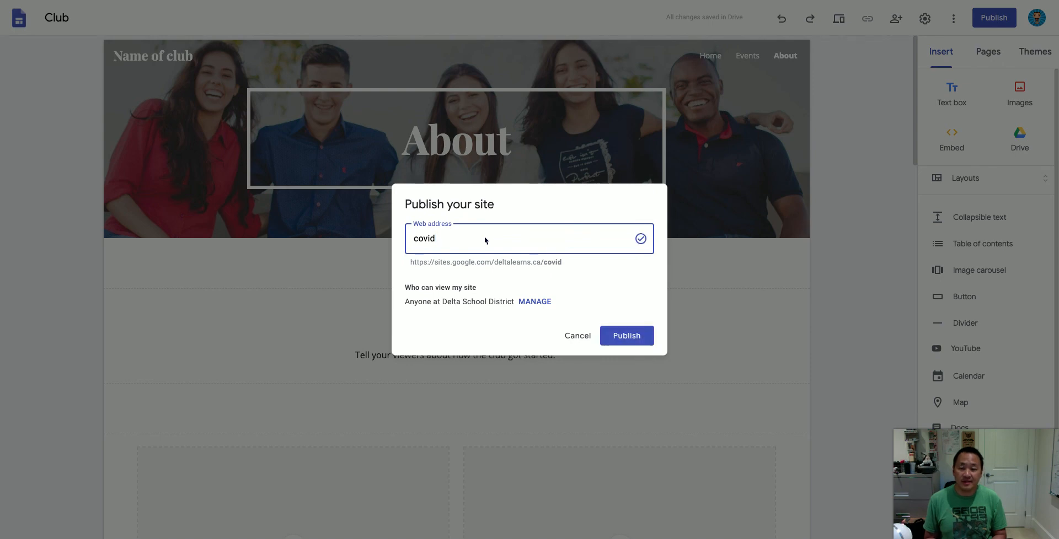
text(19)
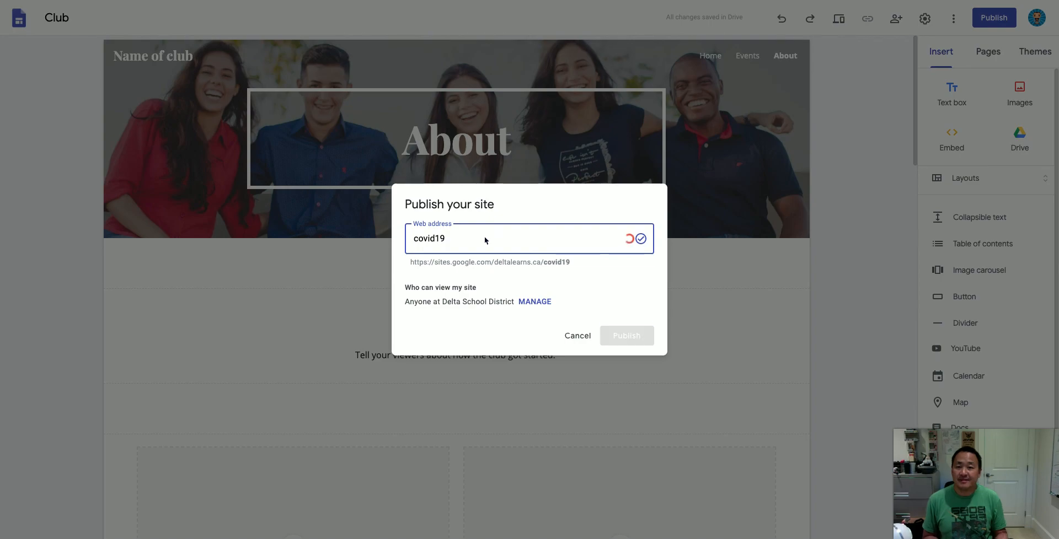
click(619, 336)
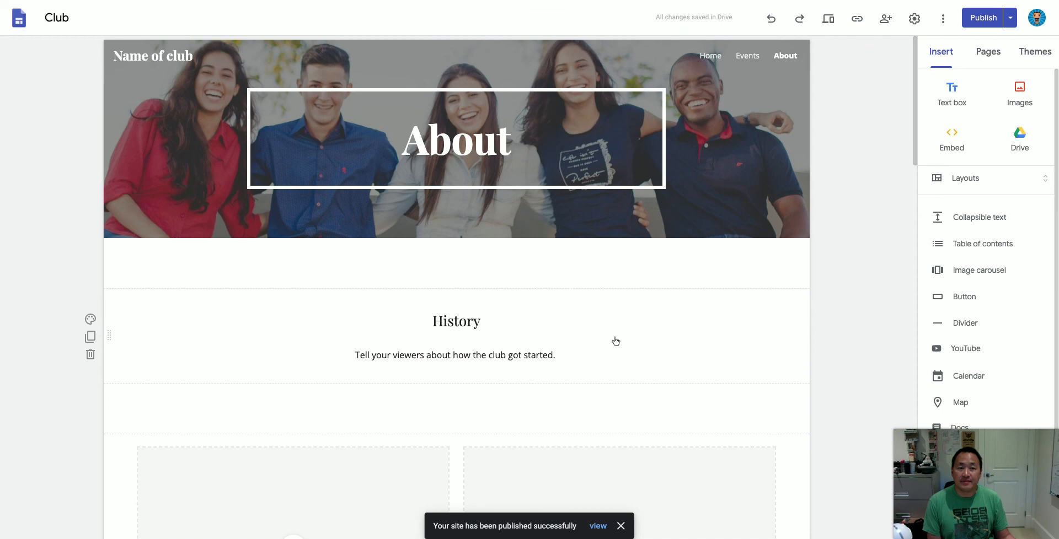
Step: Check the publishing options and copy the link of the published site's About page
click(1010, 18)
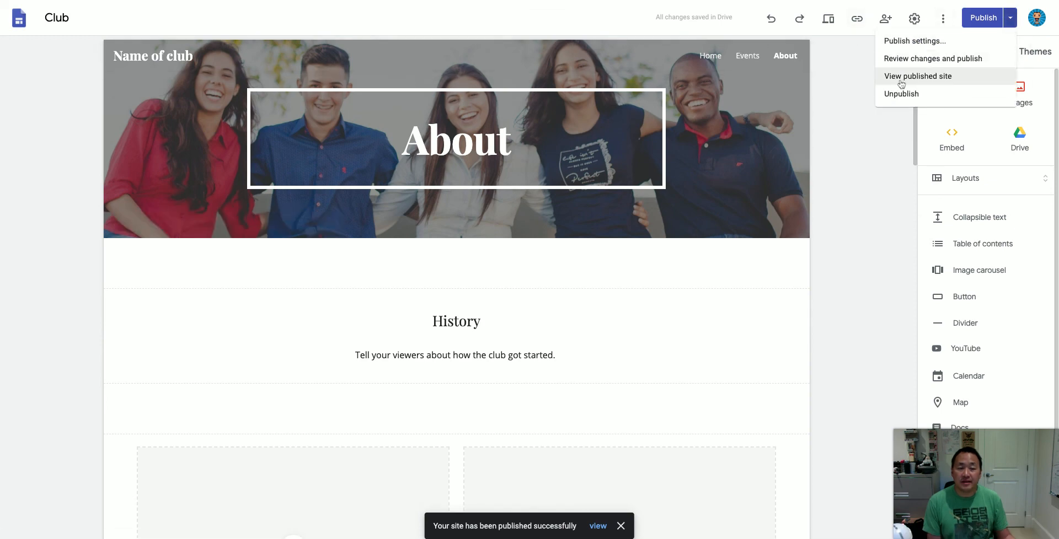
click(942, 18)
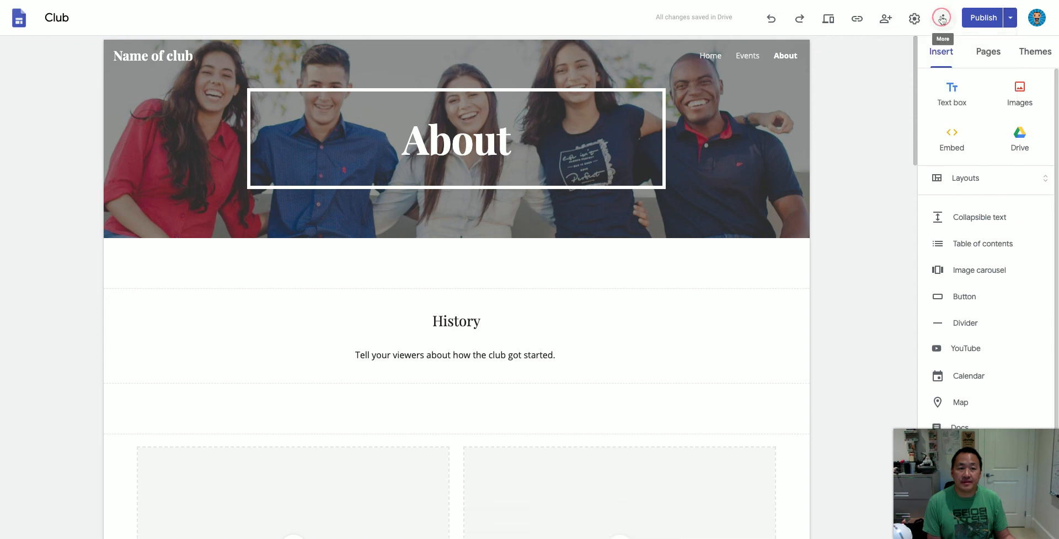
click(857, 21)
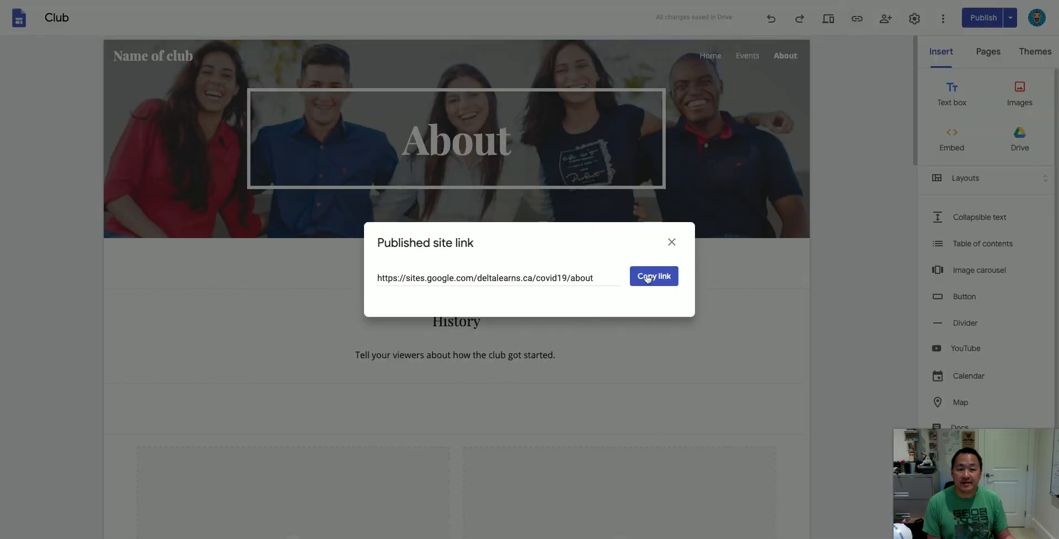
click(648, 279)
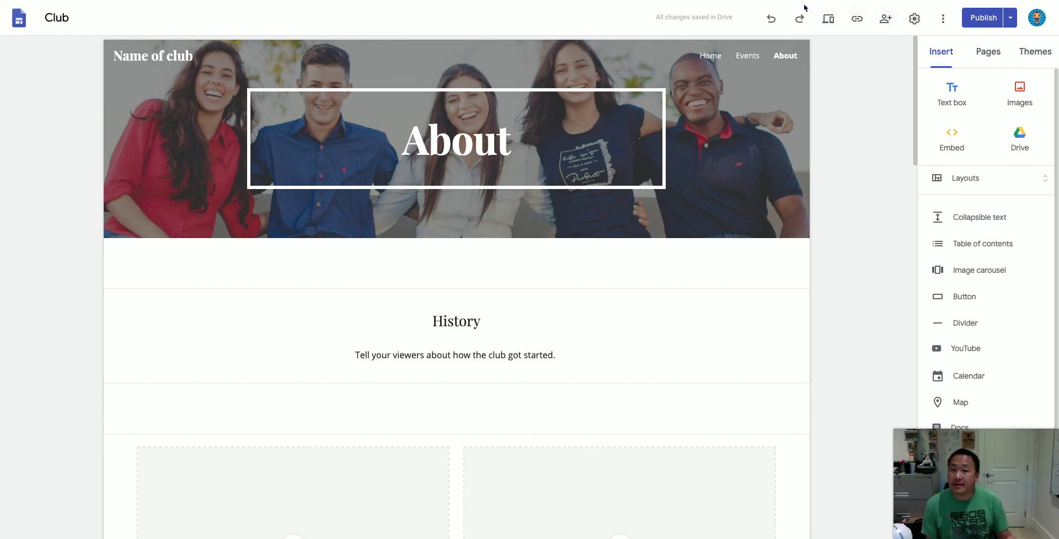
Step: Preview the site and open its Home page in the preview
click(828, 19)
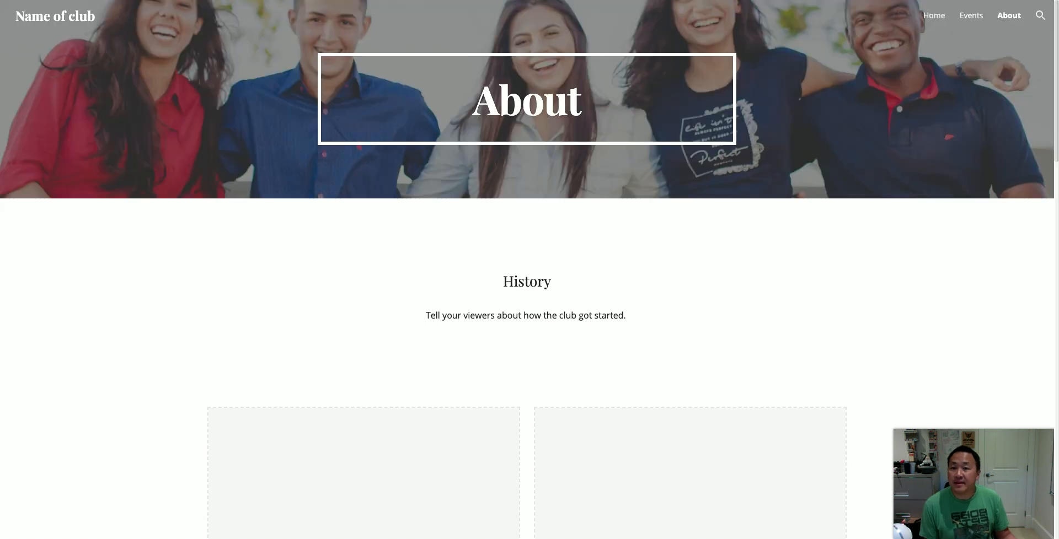
click(933, 17)
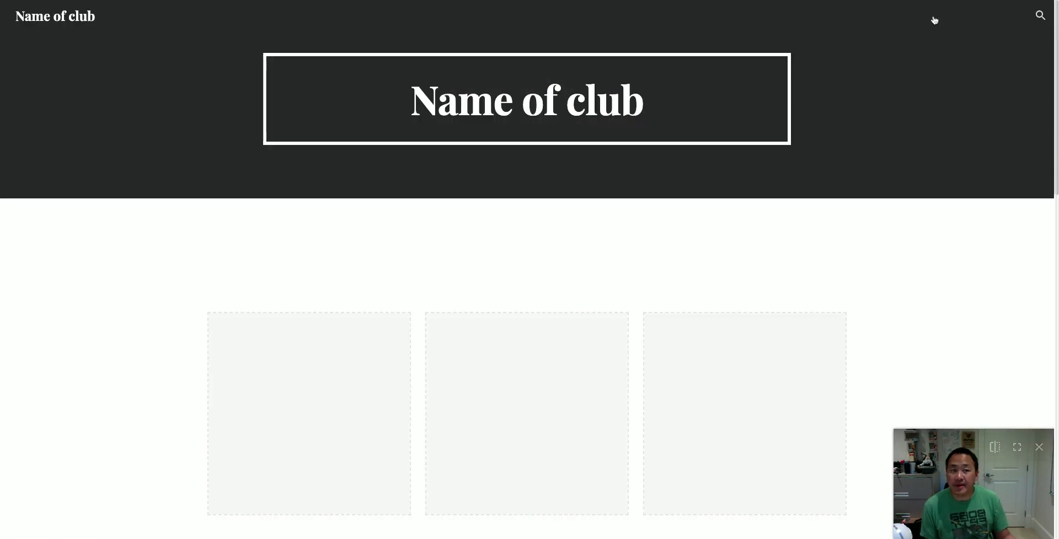